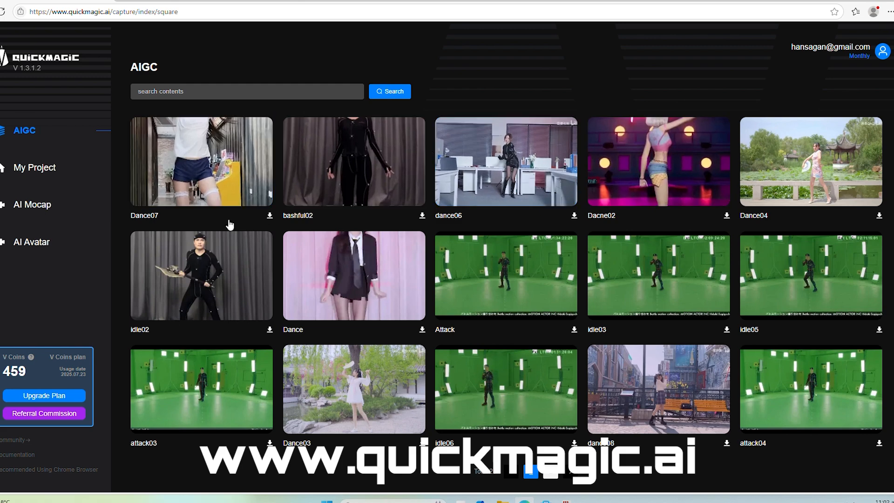
Preview the idle02 motion from the AIGC library, viewing the animated character from different angles and distances, and close the preview
left_click(483, 278)
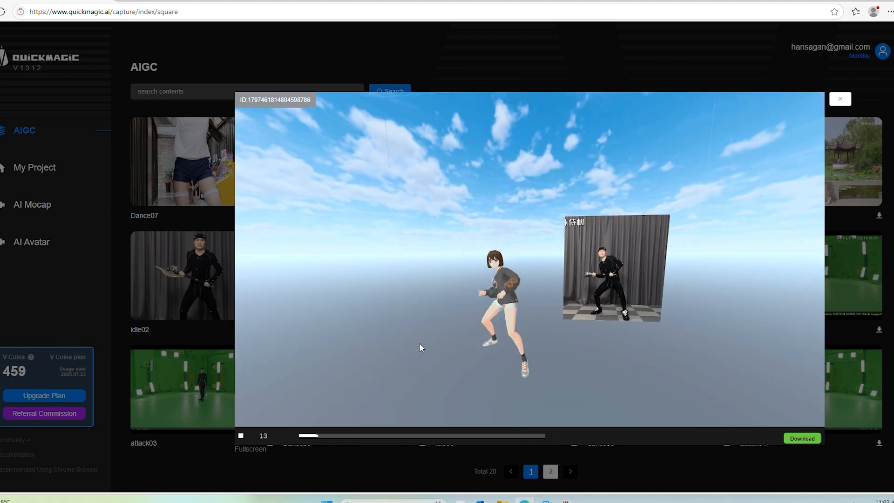
scroll(533, 323, "up", 8)
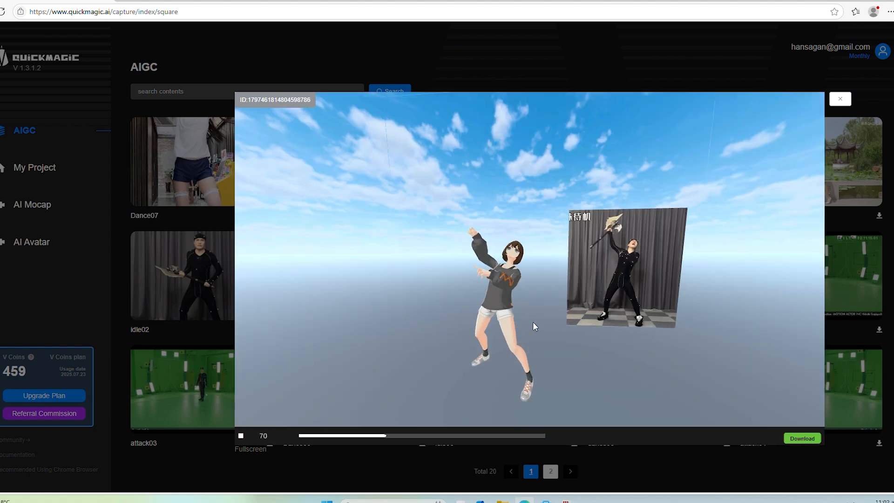
left_click_drag(533, 324, 466, 296)
scroll(465, 294, "down", 4)
mouse_move(464, 295)
right_mouse_down()
mouse_move(495, 287)
mouse_move(471, 286)
right_mouse_up()
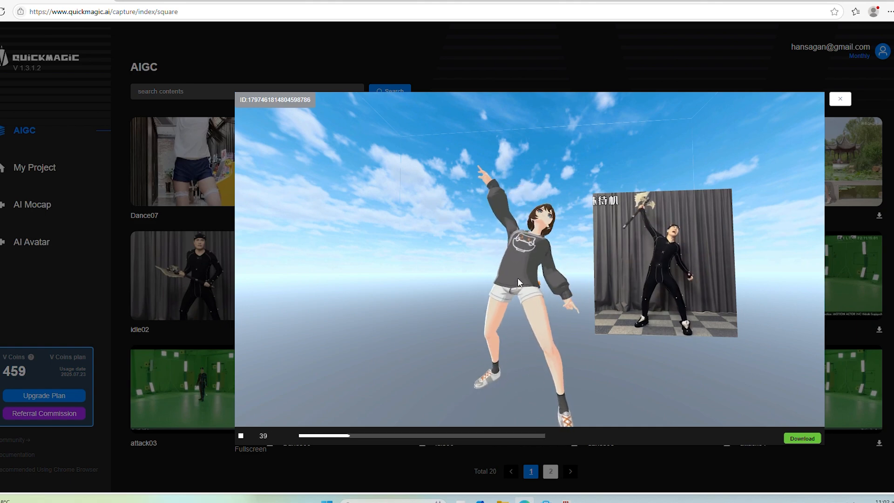
left_click(840, 100)
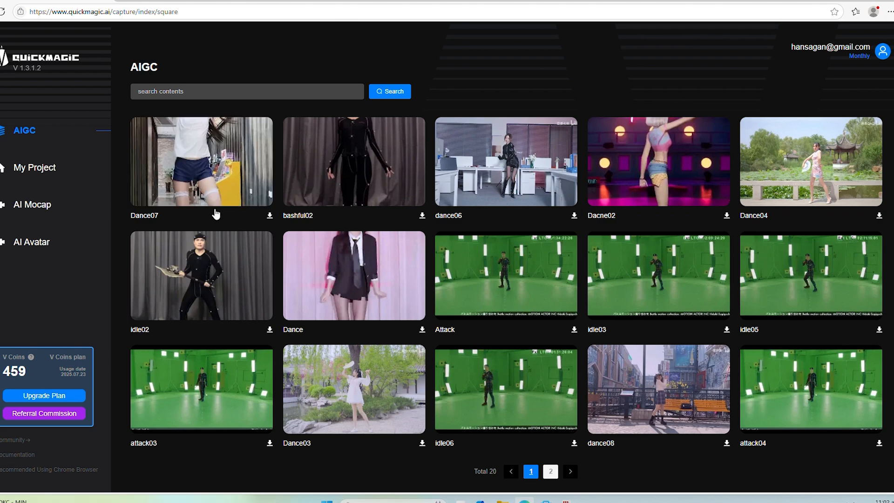
Look through the existing AI Mocap projects in My Project
left_click(44, 173)
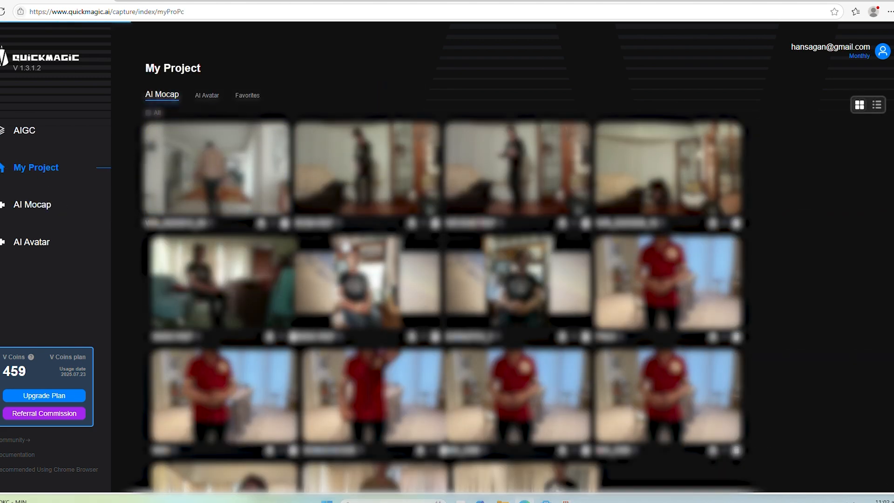
scroll(442, 256, "down", 2)
scroll(367, 273, "up", 3)
scroll(367, 273, "down", 3)
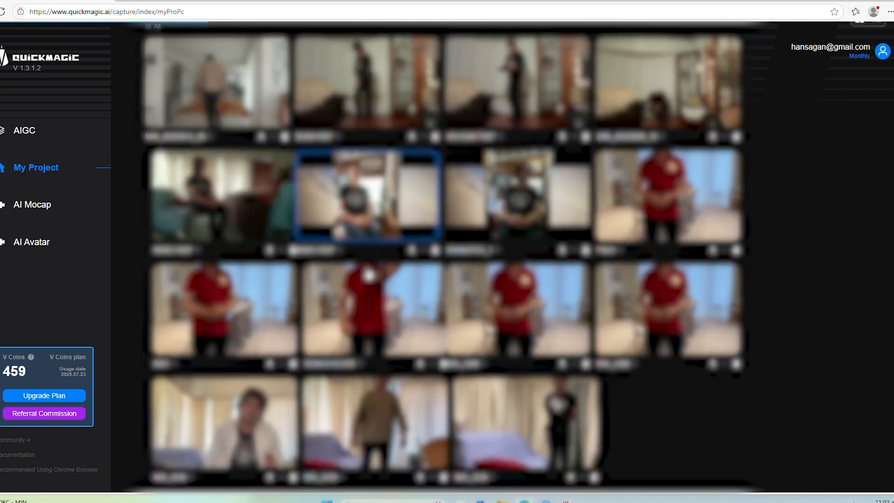
scroll(368, 274, "up", 3)
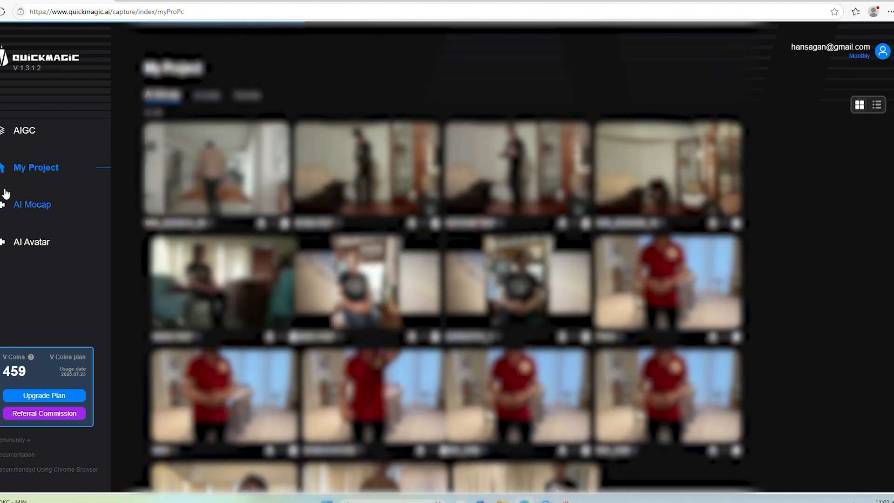
Start a new AI Mocap capture and import the WEVEMETREF video from the VO folder
left_click(29, 207)
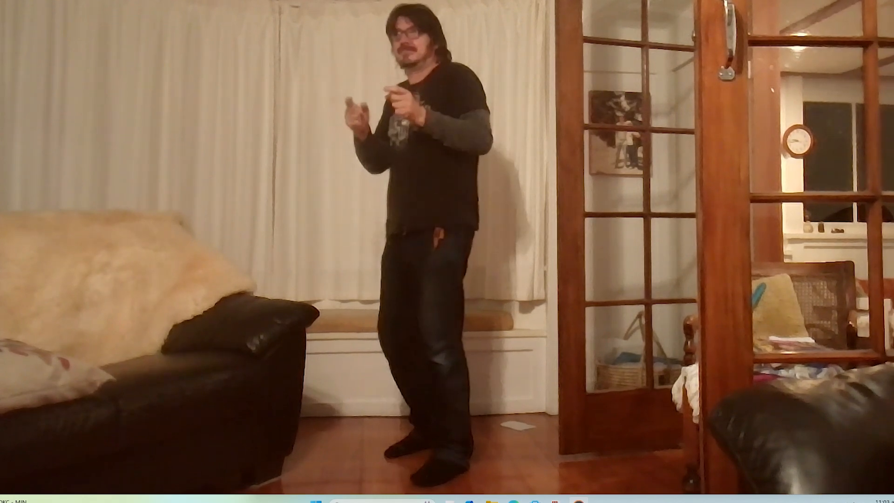
mouse_move(659, 309)
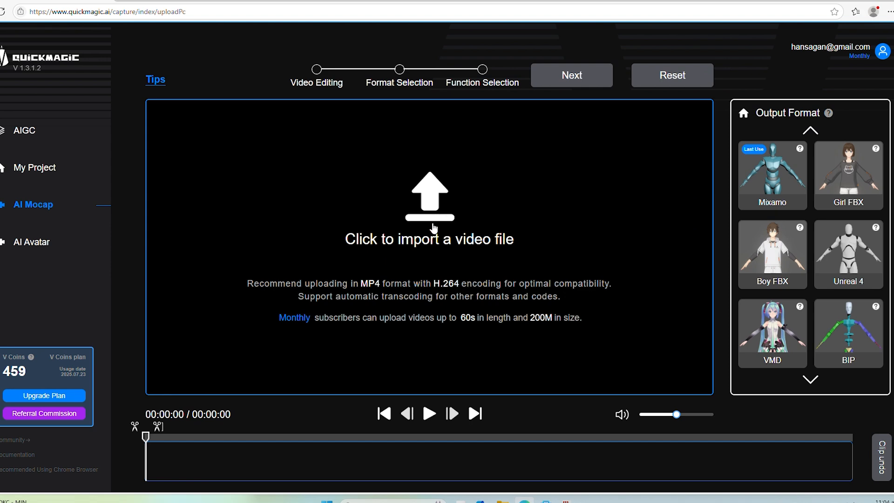
left_click(434, 229)
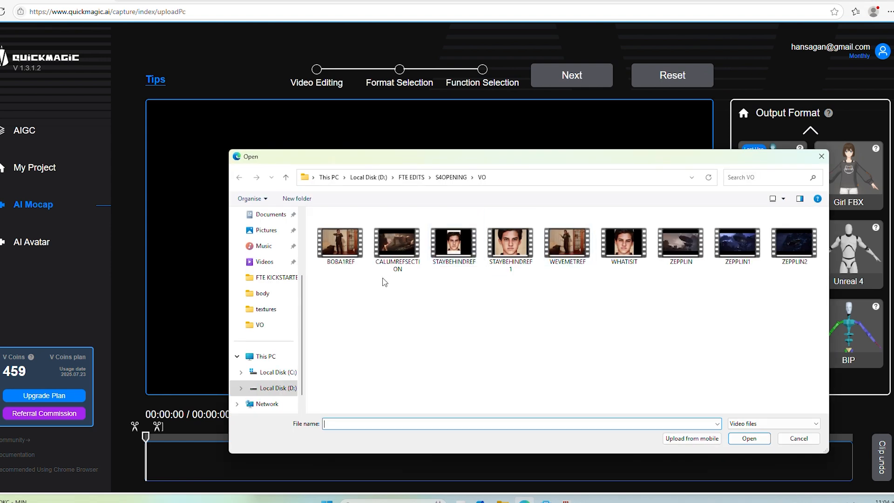
left_click(573, 240)
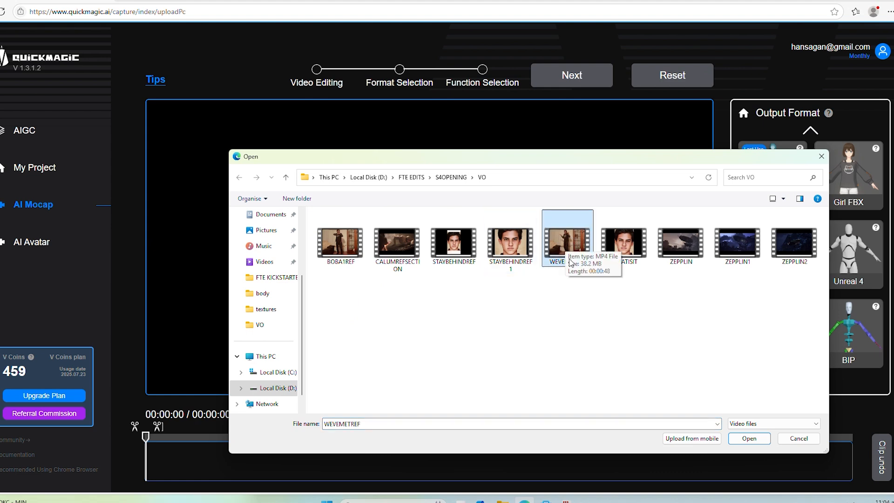
left_click(740, 439)
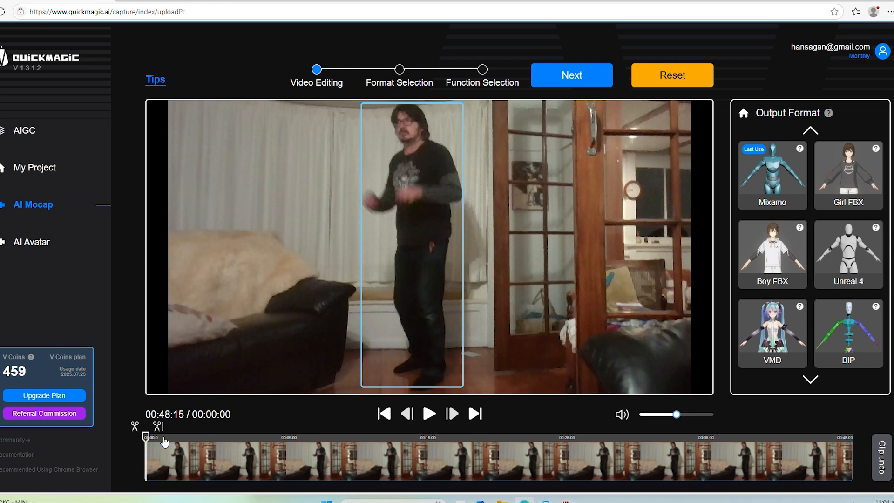
Trim off the beginning of the imported video up to 00:06:04
left_click_drag(146, 439, 141, 439)
left_click(429, 419)
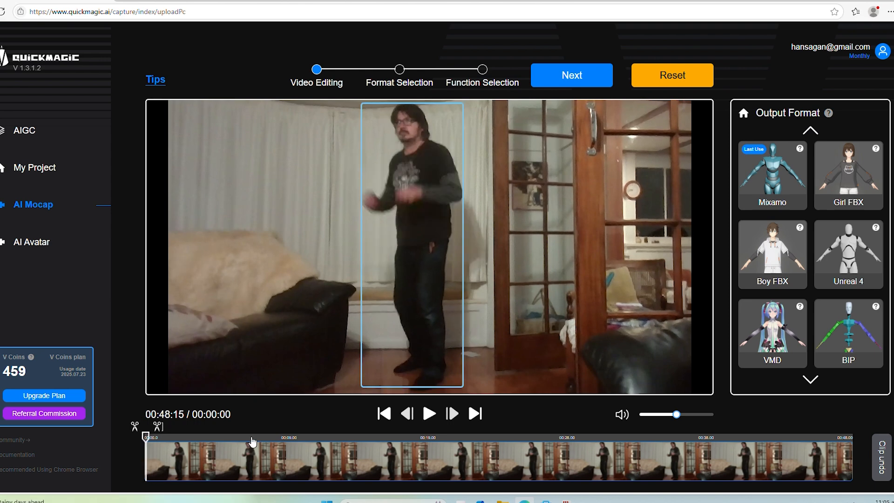
left_click(252, 439)
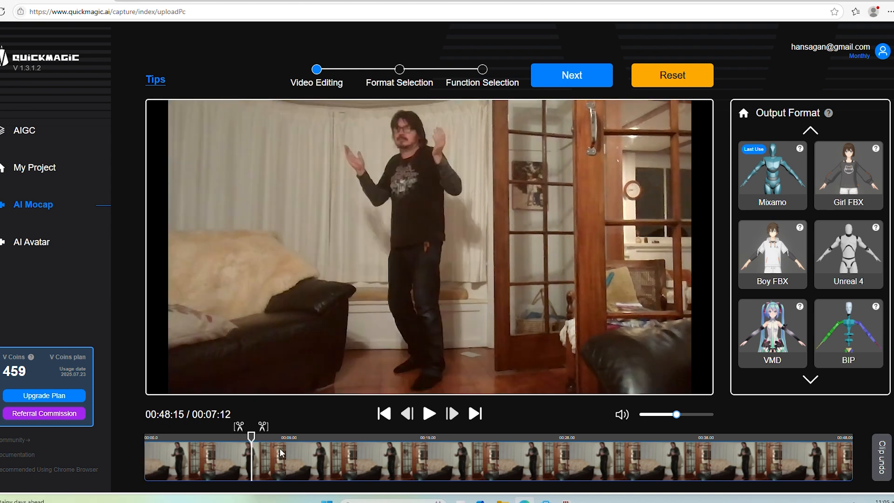
left_click_drag(251, 439, 235, 443)
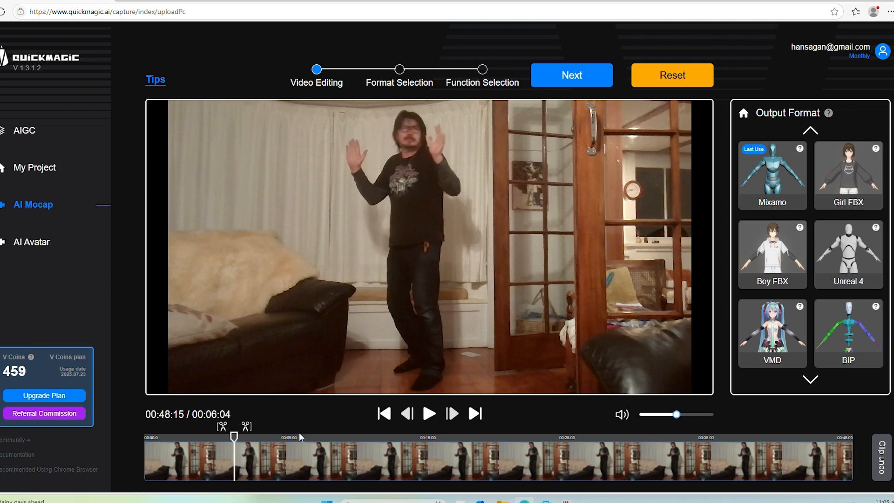
left_click(221, 427)
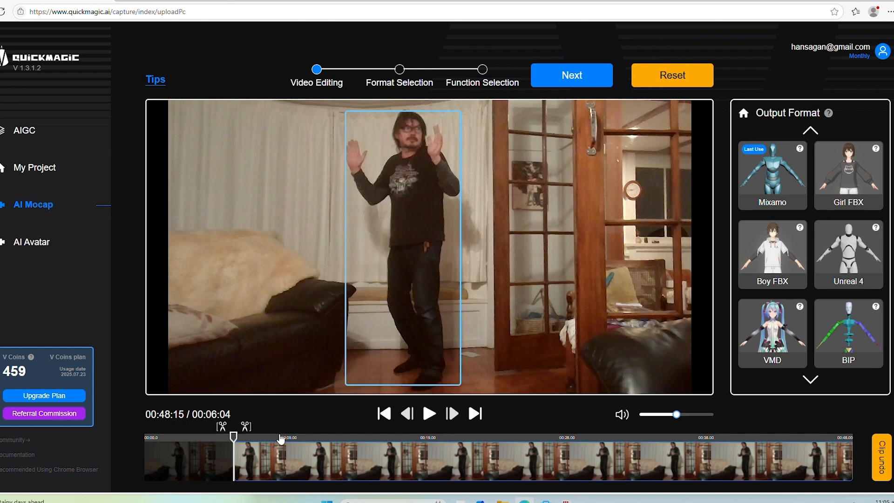
Trim off the rest of the video after about 00:11:20 and play back the kept section
left_click_drag(287, 436, 316, 439)
left_click(328, 426)
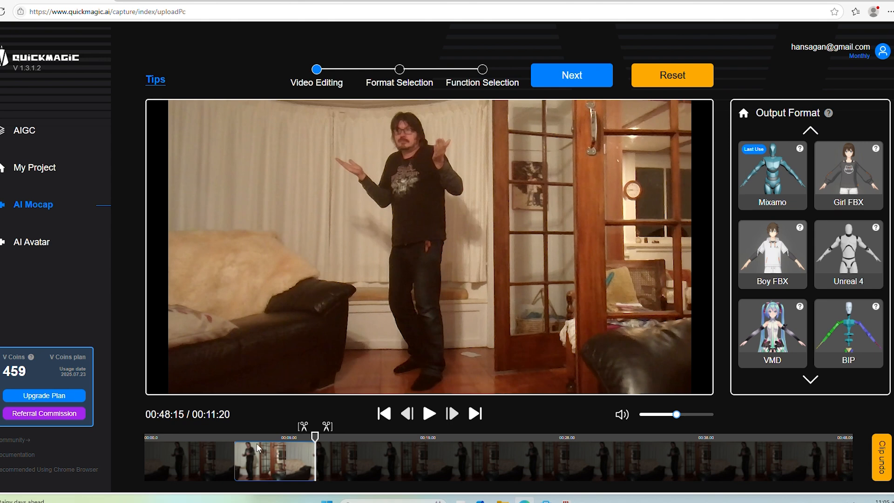
left_click_drag(310, 443, 239, 439)
left_click(429, 414)
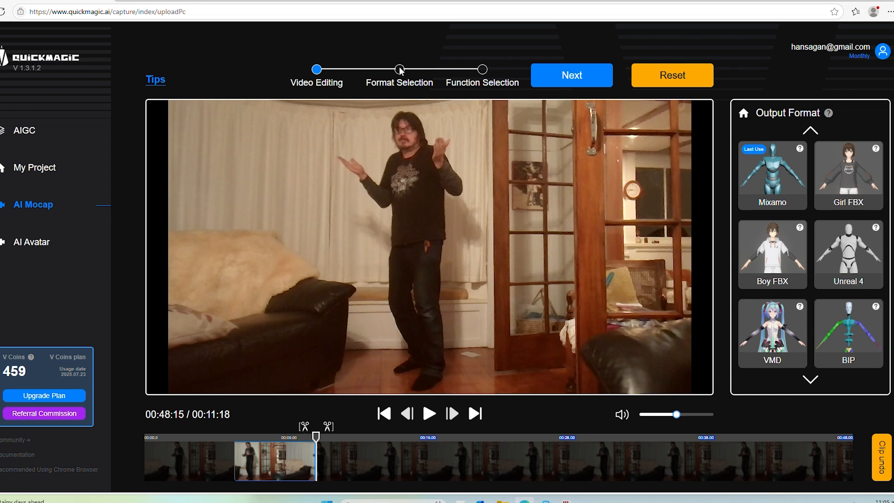
Review the available output formats and assign Mixamo to the detected performer
left_click(581, 79)
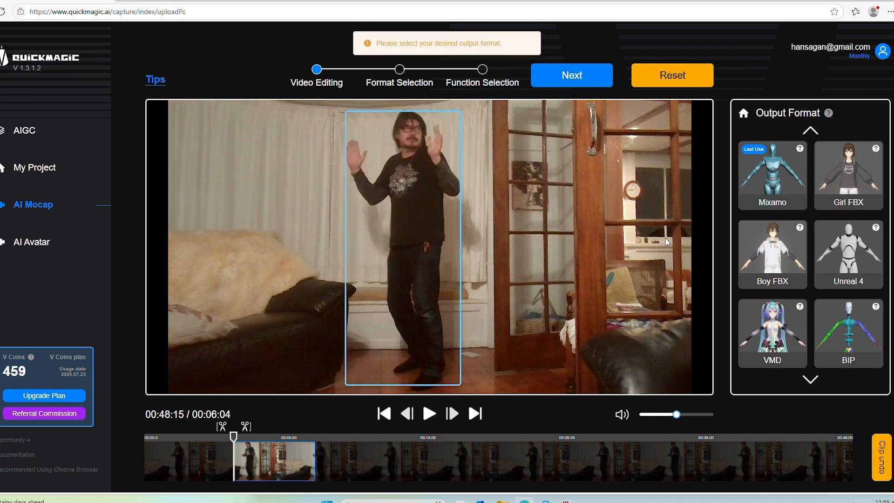
left_click(782, 272)
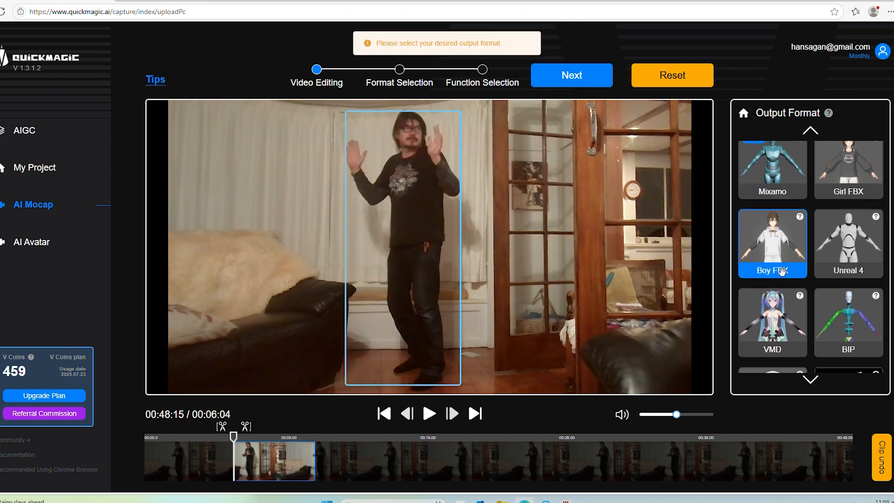
scroll(782, 272, "down", 3)
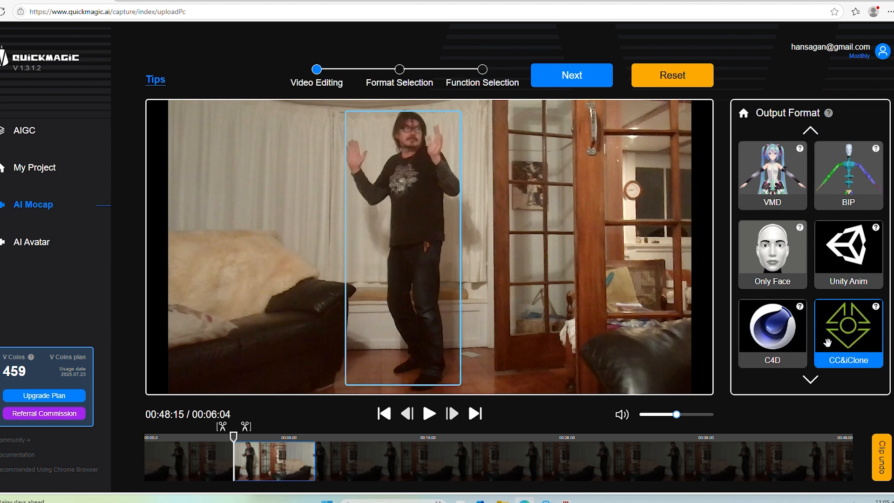
scroll(828, 343, "up", 3)
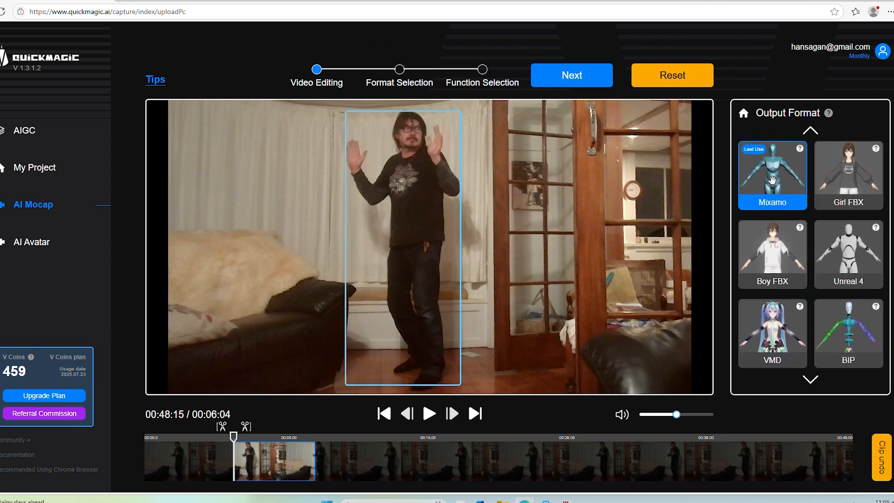
left_click(773, 181)
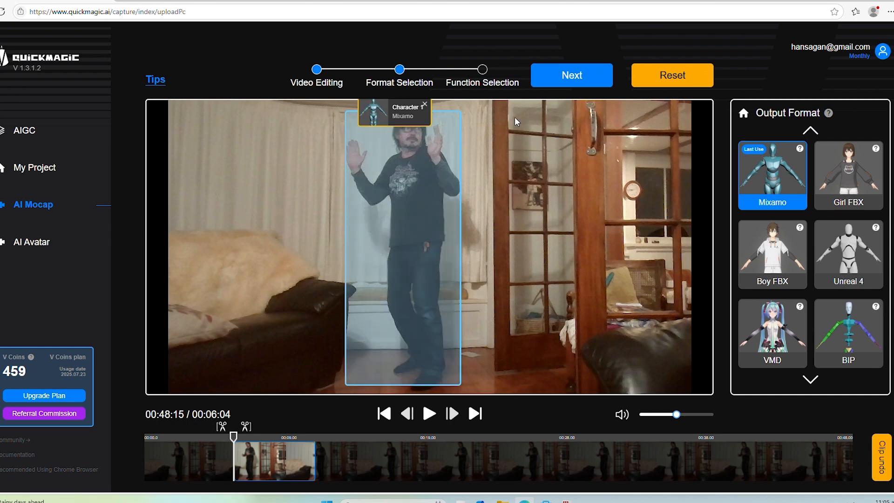
Add Hand capture to the Full Body function and generate the WEVEMETREF motion in Mixamo format
left_click(574, 77)
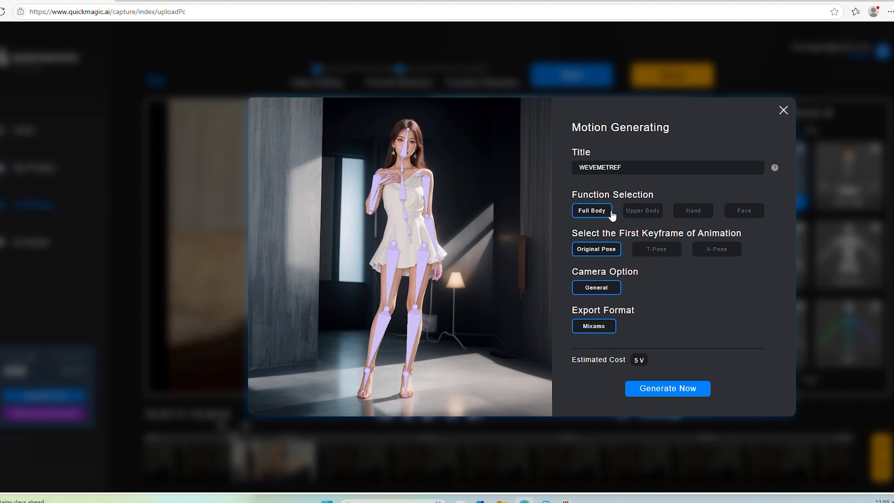
left_click(698, 212)
left_click(678, 391)
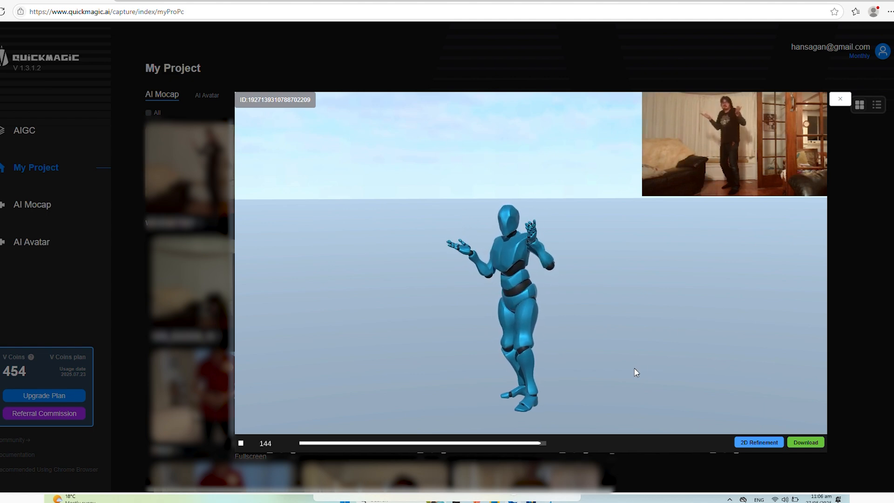
View the generated motion up close, download it, and open the downloaded WEVEMETREF (2).zip archive
scroll(491, 286, "up", 3)
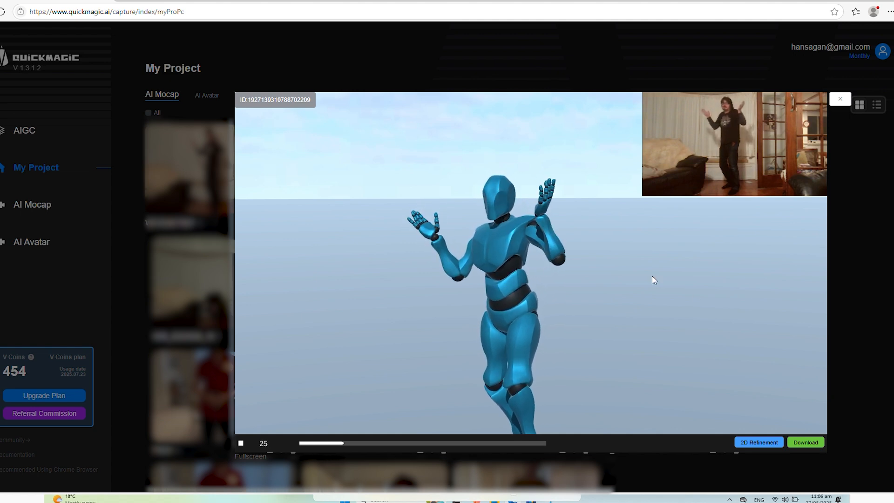
left_click(807, 443)
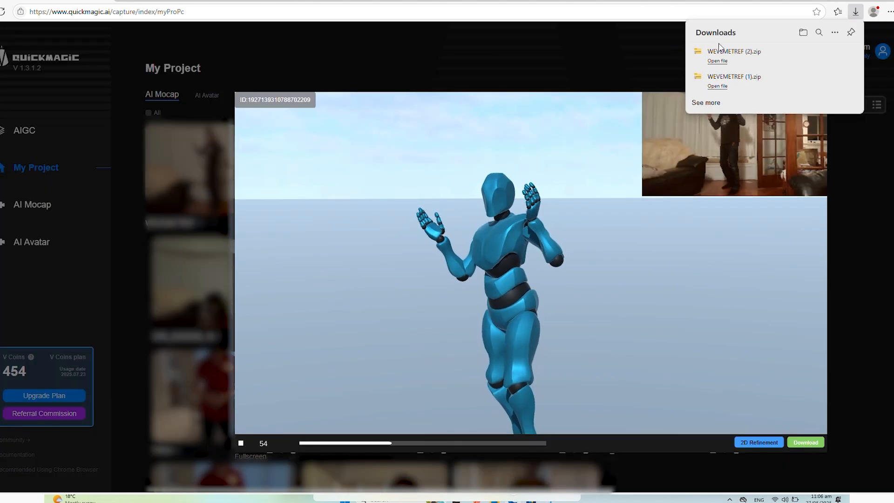
left_click(717, 61)
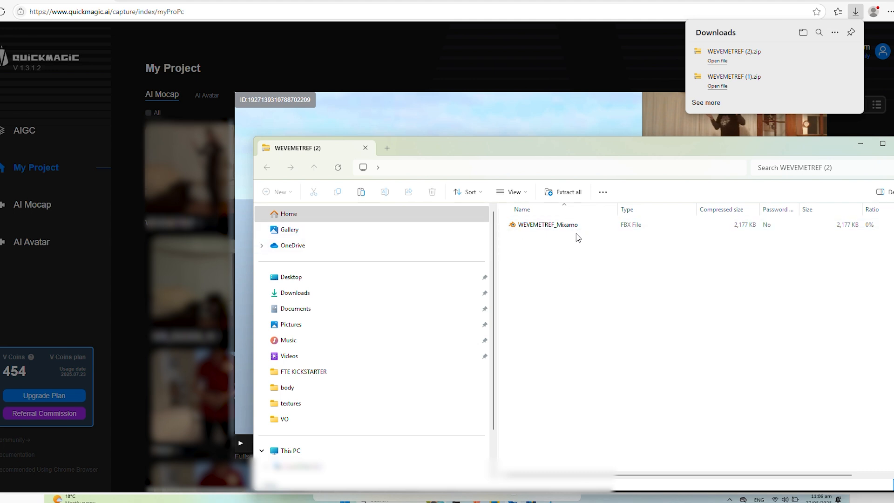
Copy the WEVEMETREF_Mixamo FBX file from the archive into D: > FTE EDITS > S4OPENING > ANIMATIONS
left_click(553, 226)
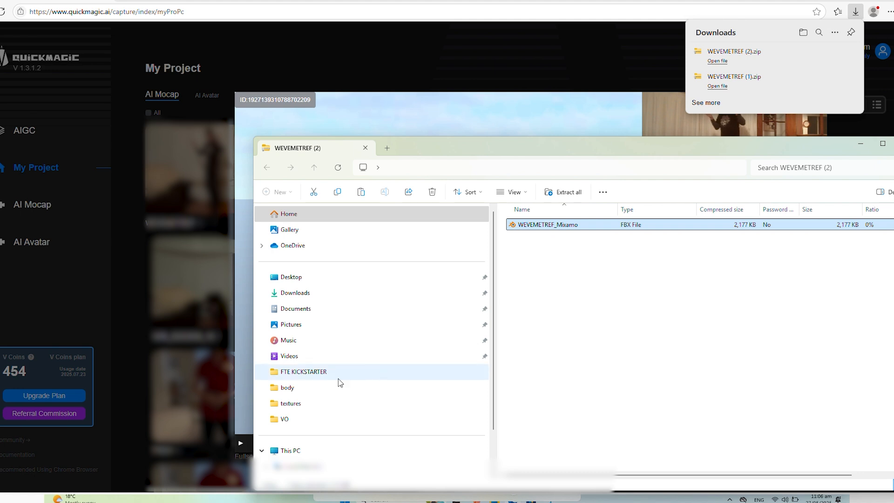
scroll(347, 414, "down", 2)
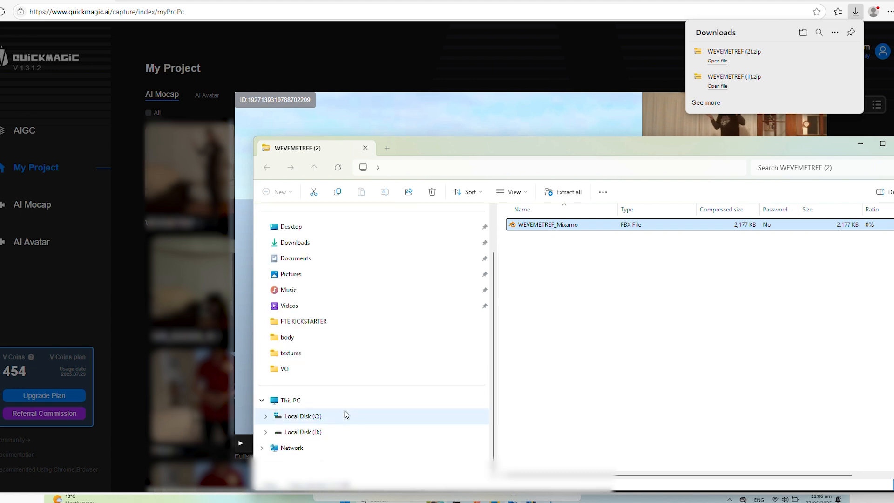
left_click(319, 432)
double_click(545, 293)
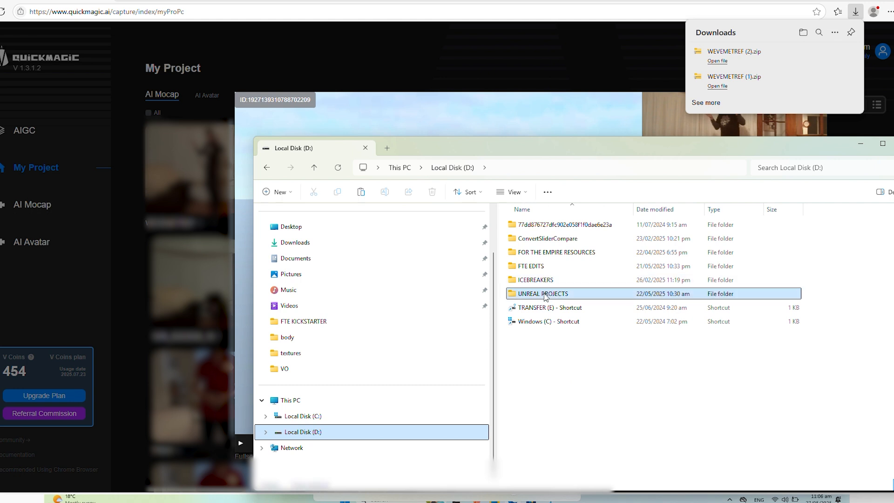
left_click(314, 169)
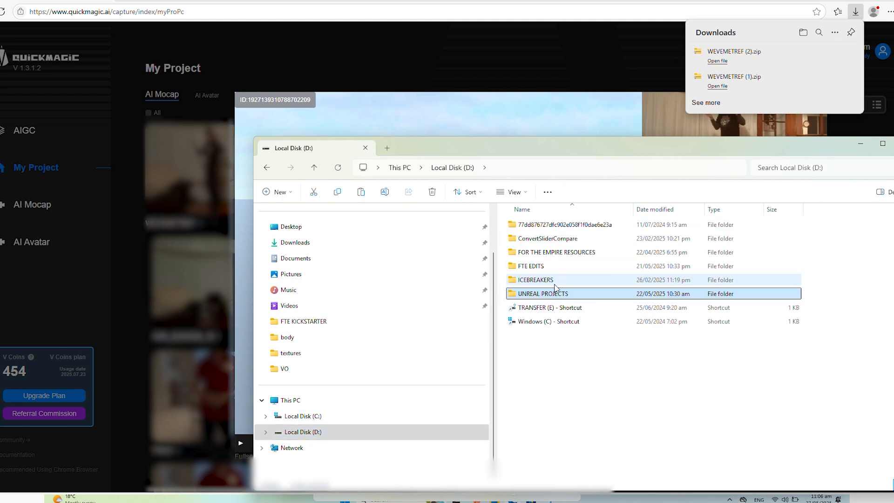
double_click(541, 266)
double_click(543, 320)
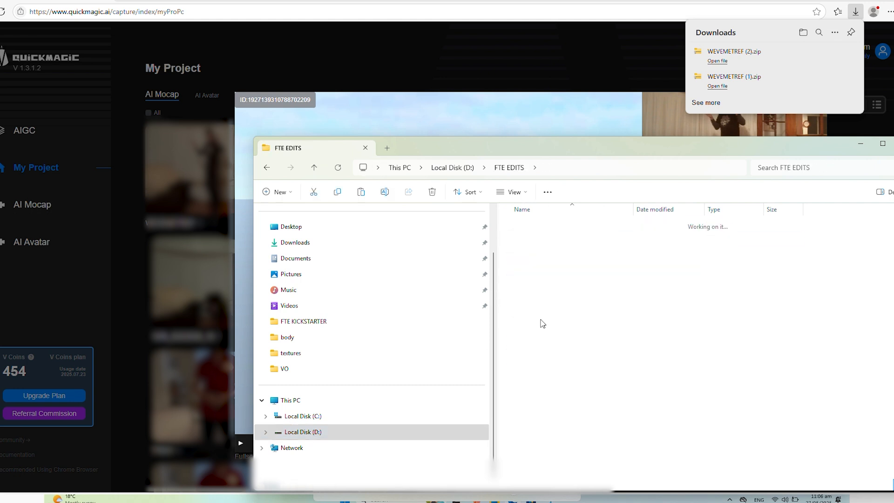
double_click(541, 252)
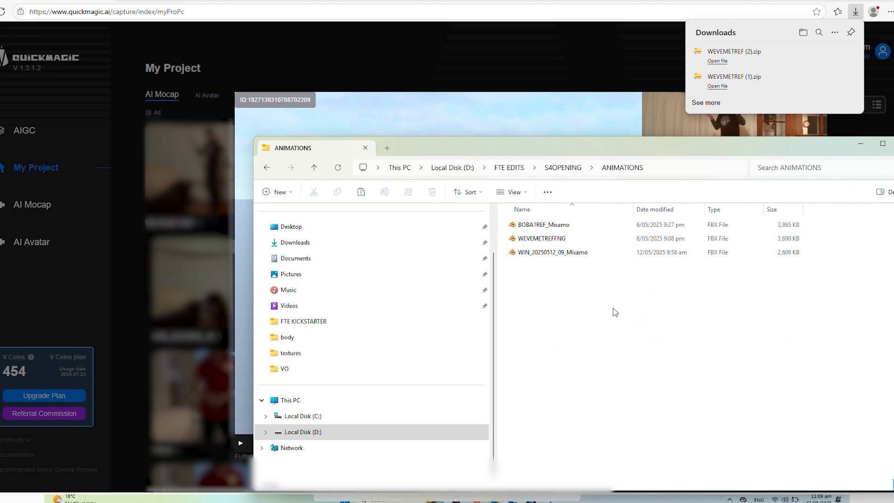
left_click(571, 298)
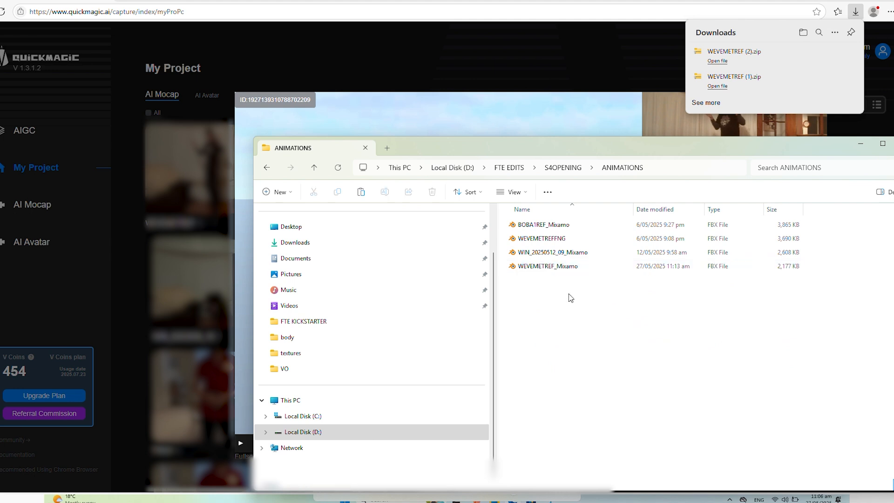
Switch to iClone and import WEVEMETREF_Mixamo from D: > FTE EDITS > S4OPENING > ANIMATIONS as external motion, converting it with the Mixamo_ChXXCharacter profile
left_click(472, 81)
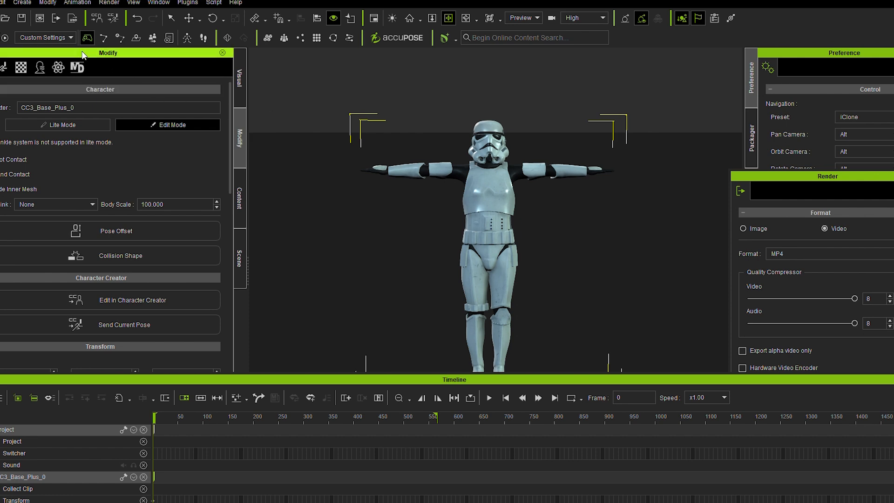
left_click(2, 3)
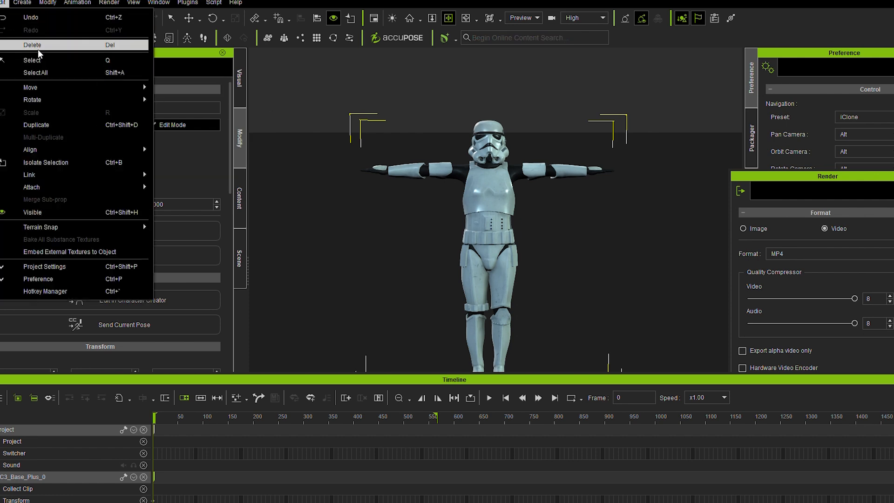
mouse_move(27, 78)
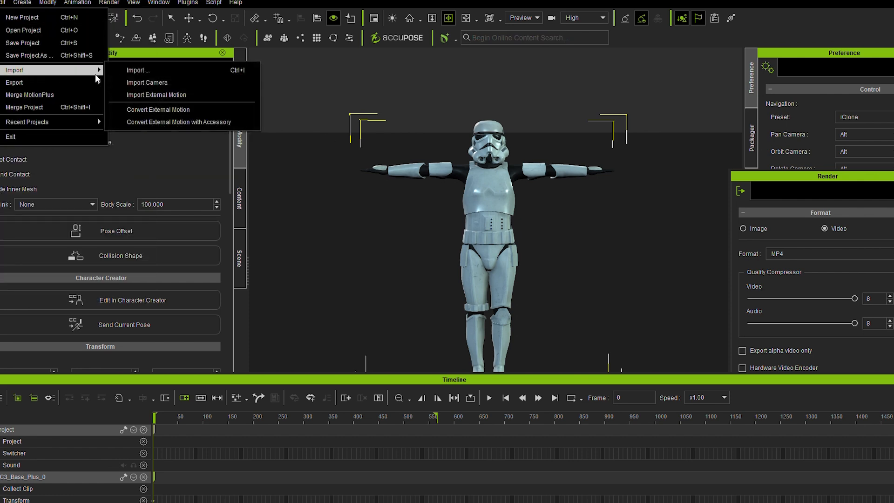
left_click(190, 95)
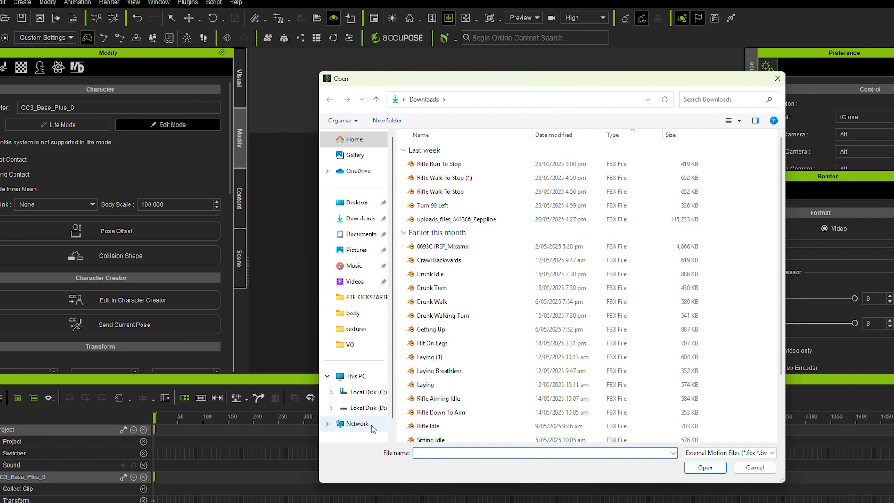
left_click(368, 408)
double_click(437, 193)
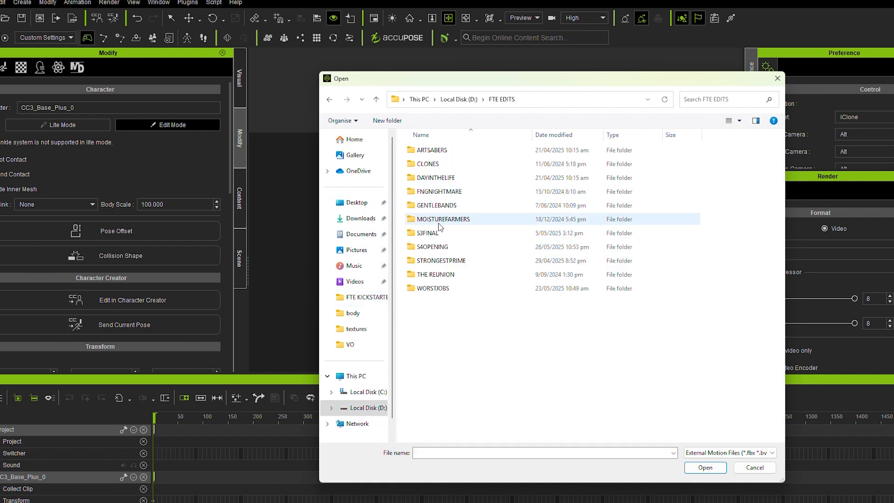
double_click(433, 247)
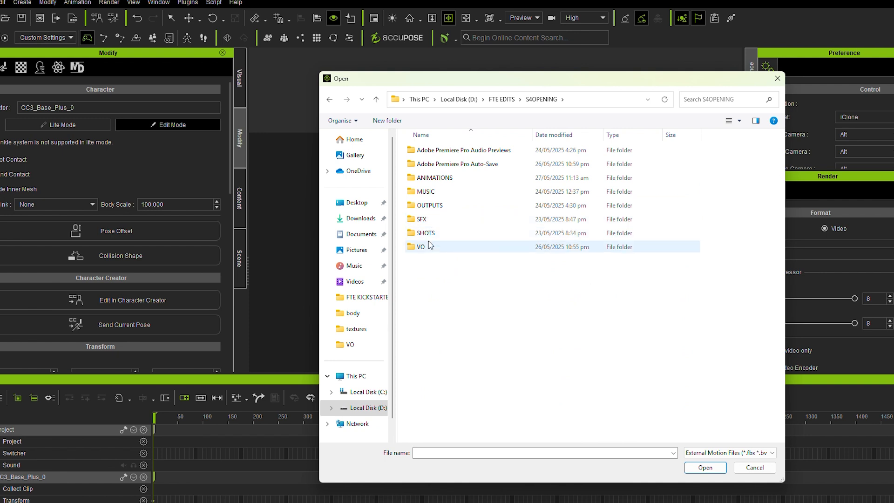
double_click(433, 178)
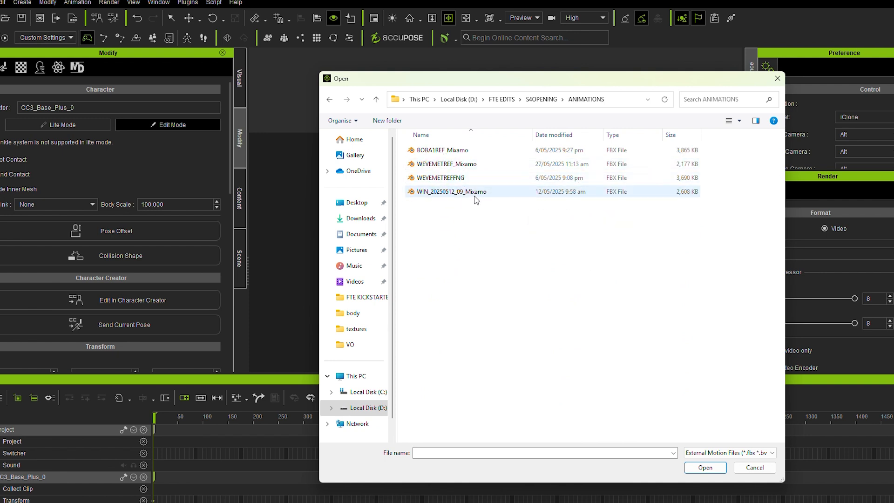
left_click(456, 166)
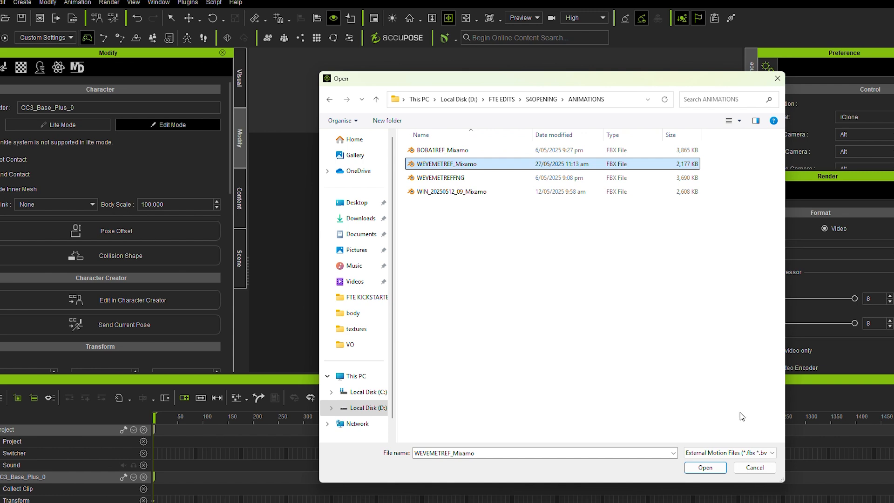
left_click(721, 470)
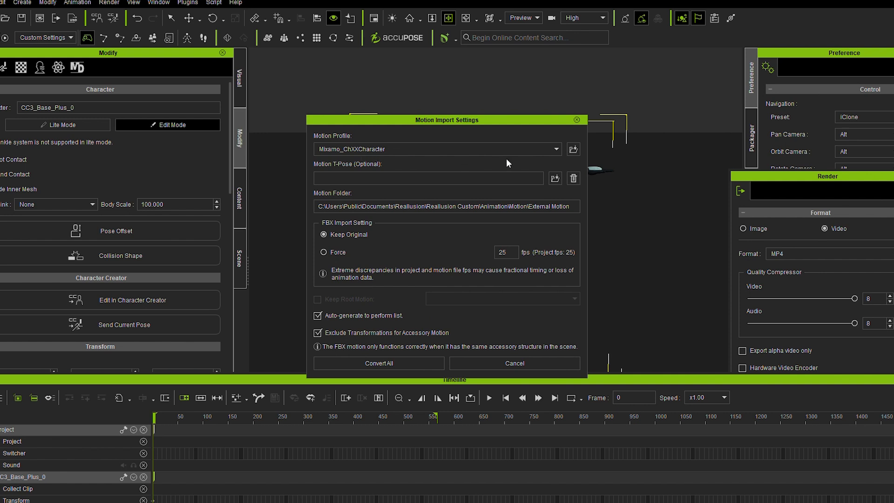
left_click(383, 363)
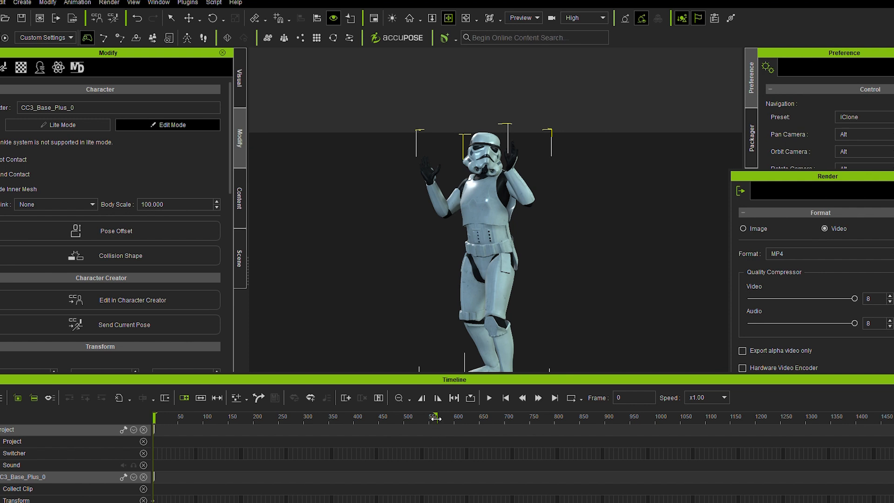
Play the imported motion on the stormtrooper, return to the first frame, and view the character closer
key("space")
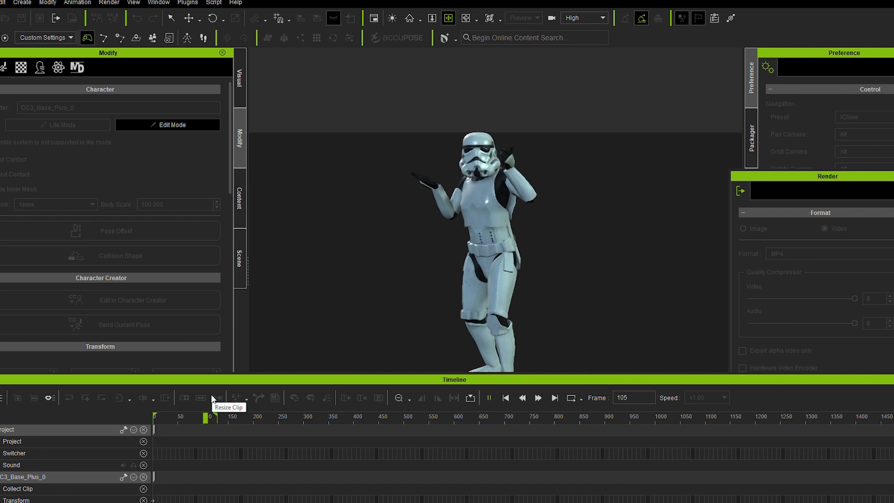
key("space")
left_click_drag(194, 421, 132, 423)
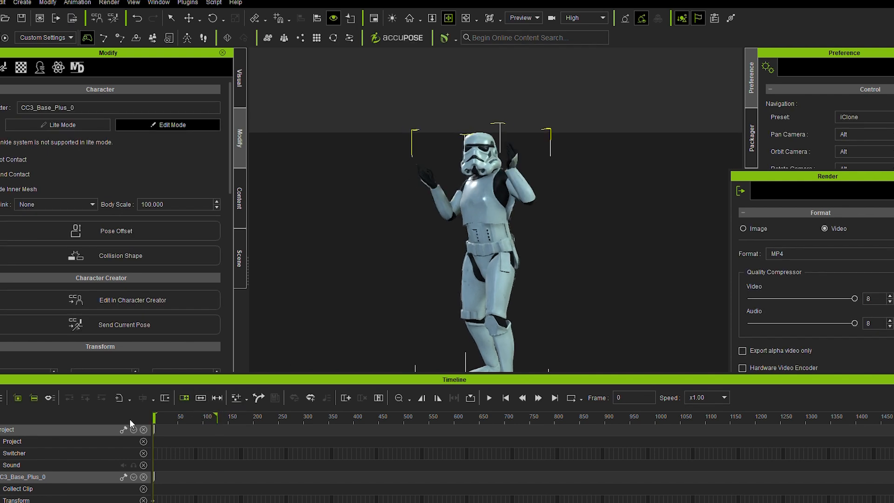
scroll(526, 154, "up", 2)
left_click_drag(519, 161, 519, 211)
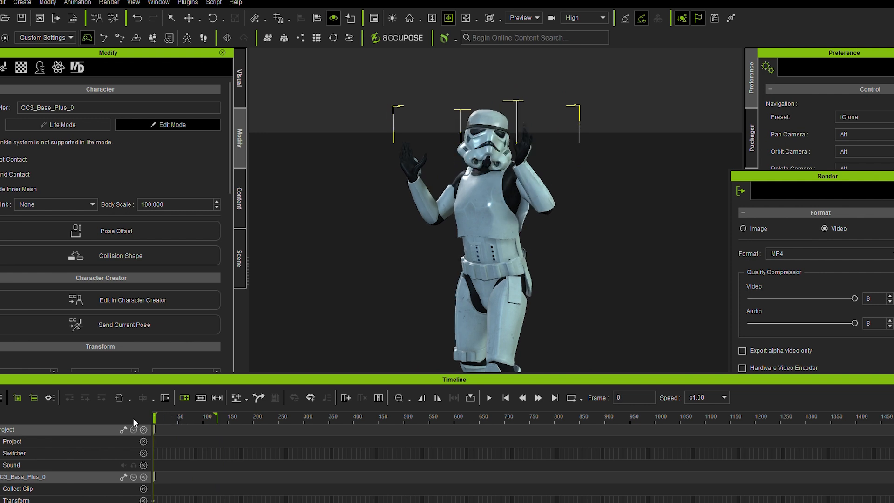
Open the animation layers of the WEVEMETREF_Mixamo clip and unlock its compiled Base Motion layer
double_click(176, 502)
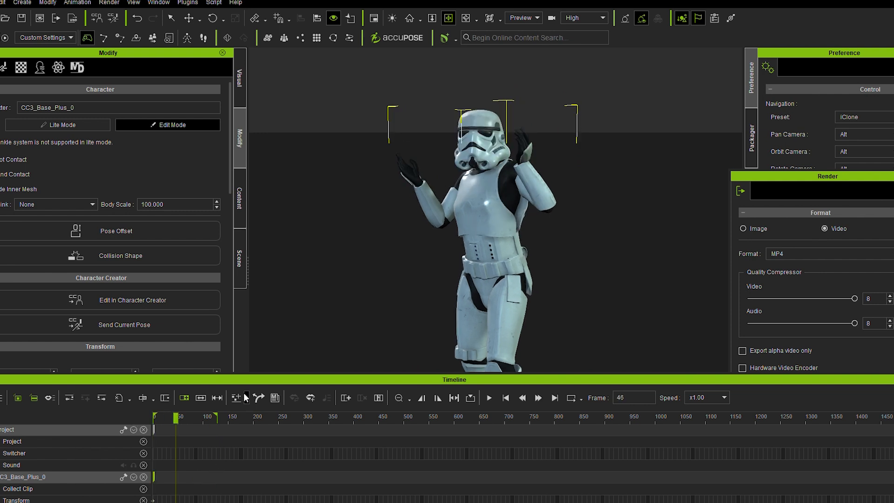
left_click_drag(252, 380, 256, 354)
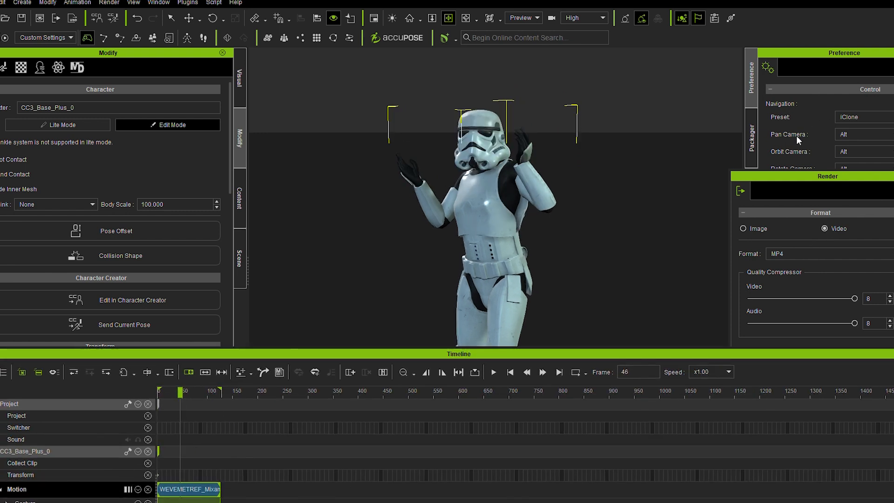
left_click(751, 135)
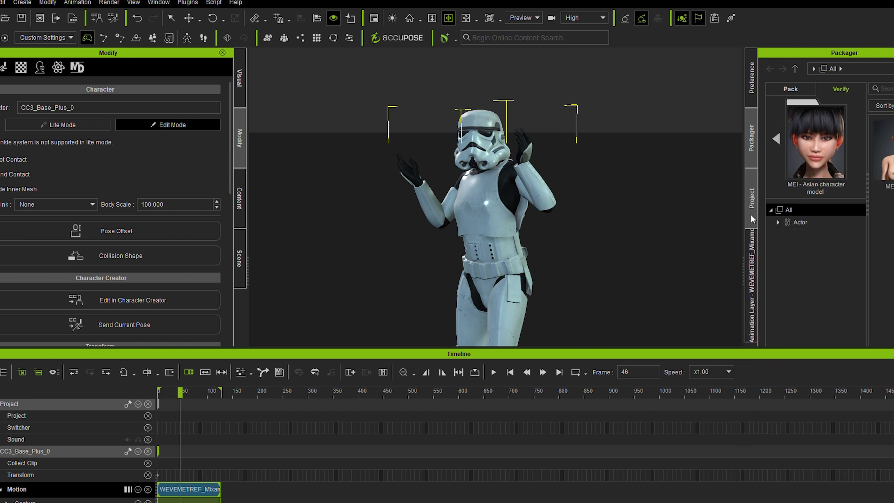
left_click(751, 215)
left_click(751, 248)
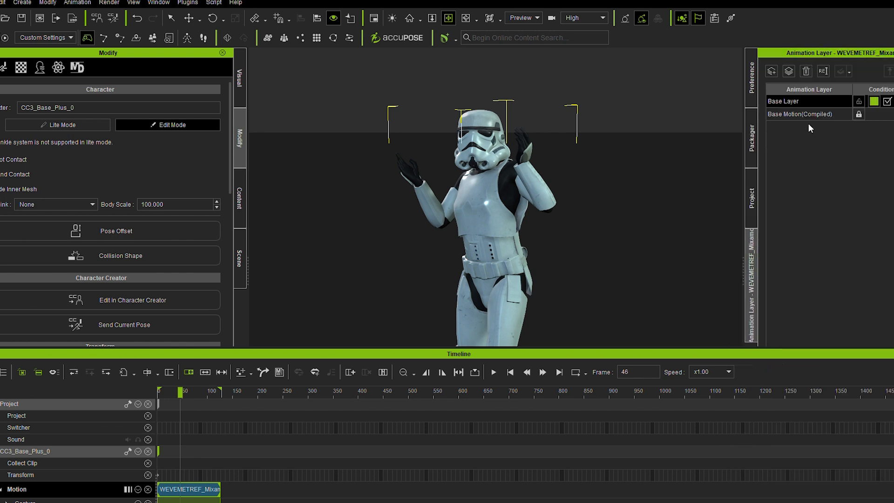
left_click(859, 115)
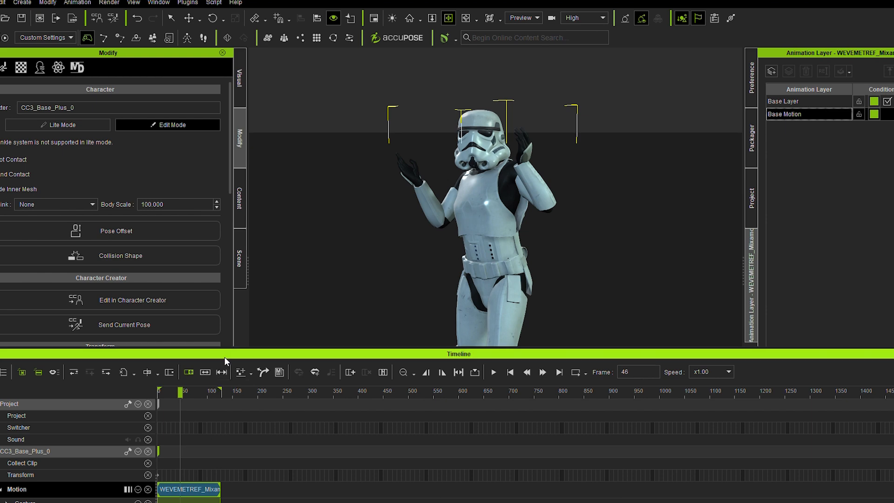
Expand the clip's Motion Layer into its body-part tracks and examine the keyframes up close
left_click_drag(225, 357, 247, 245)
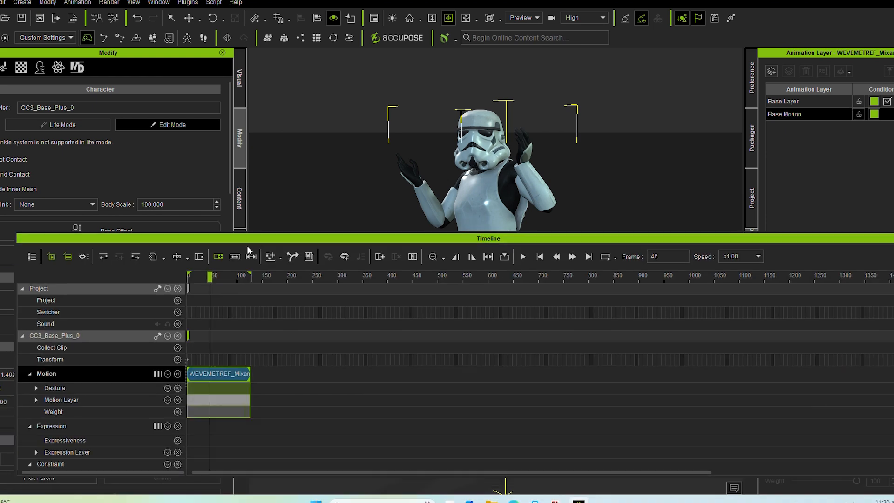
left_click(37, 400)
scroll(215, 425, "up", 1)
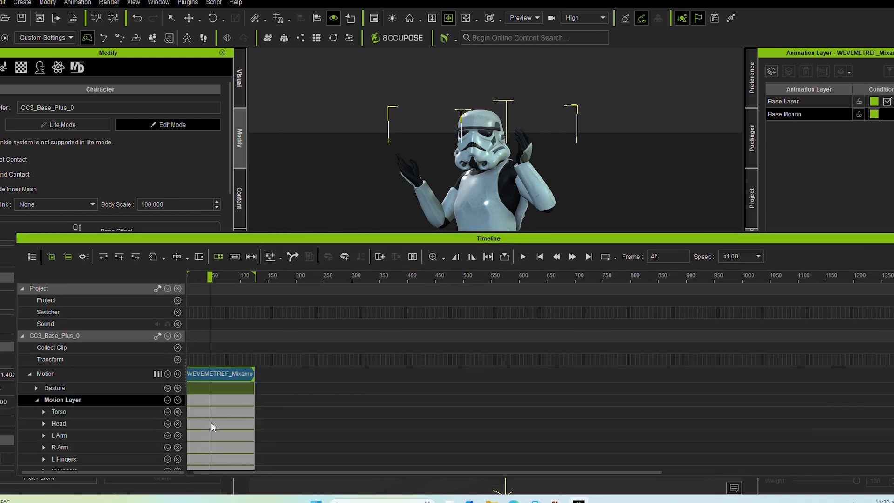
scroll(211, 423, "up", 5)
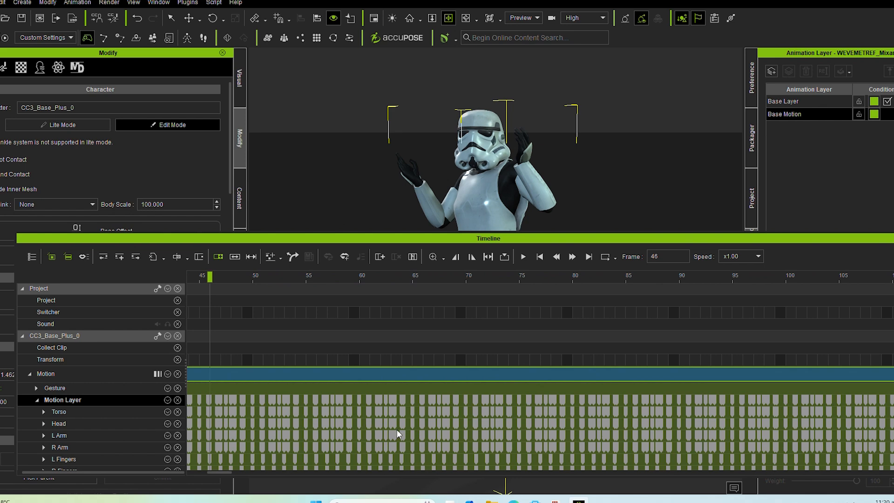
scroll(376, 418, "down", 5)
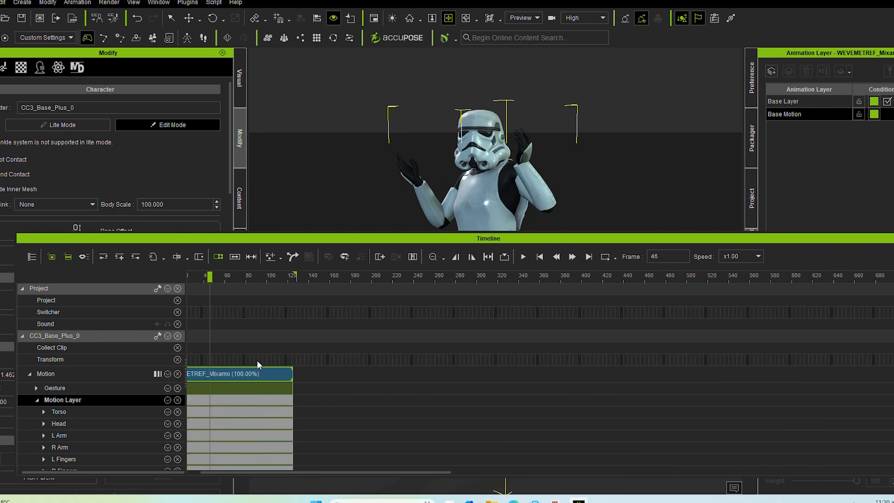
scroll(258, 361, "down", 2)
left_click_drag(236, 240, 357, 273)
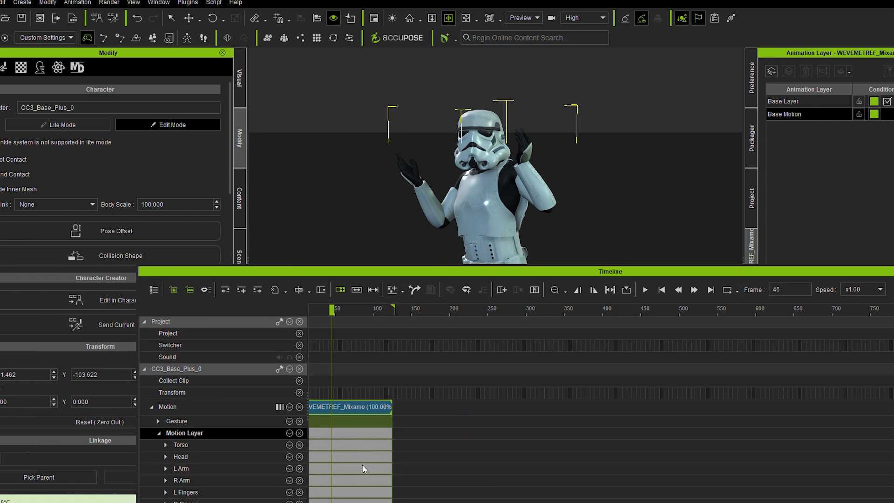
scroll(361, 406, "left", 2)
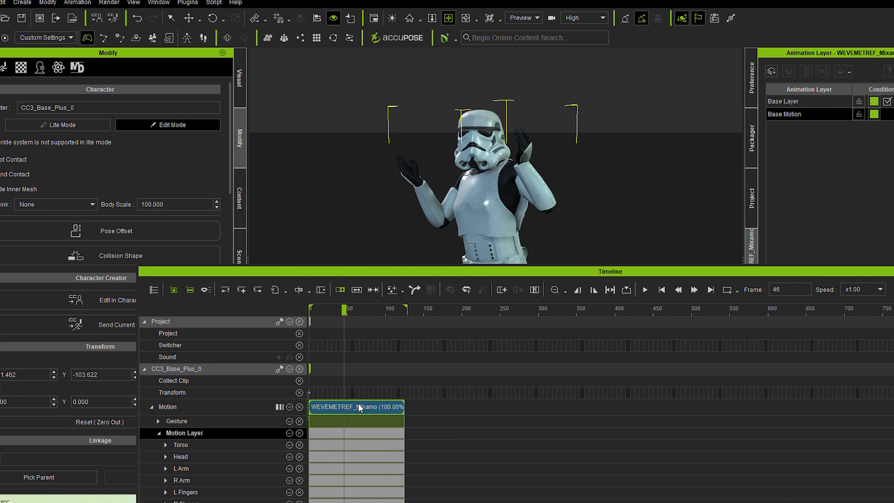
Smooth the WEVEMETREF_Mixamo clip with a factor of 6 for the torso and 2 for the head, arms, fingers and legs
left_click(359, 406)
right_click(359, 407)
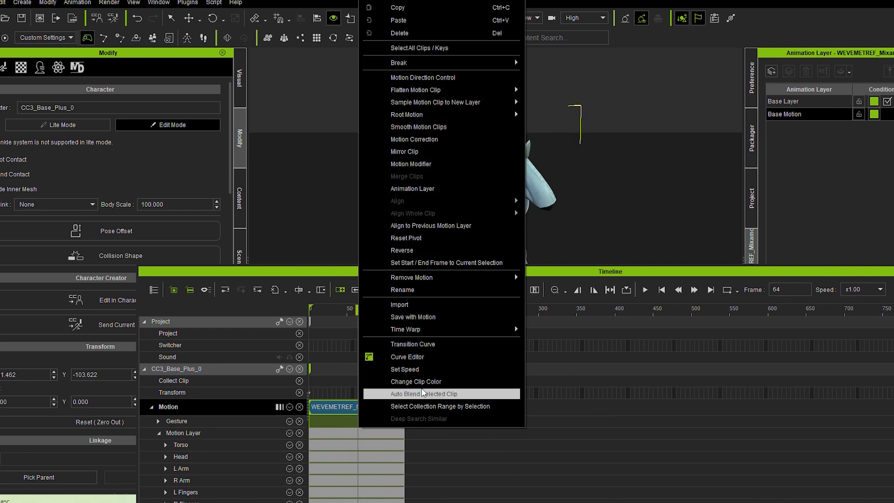
left_click(456, 127)
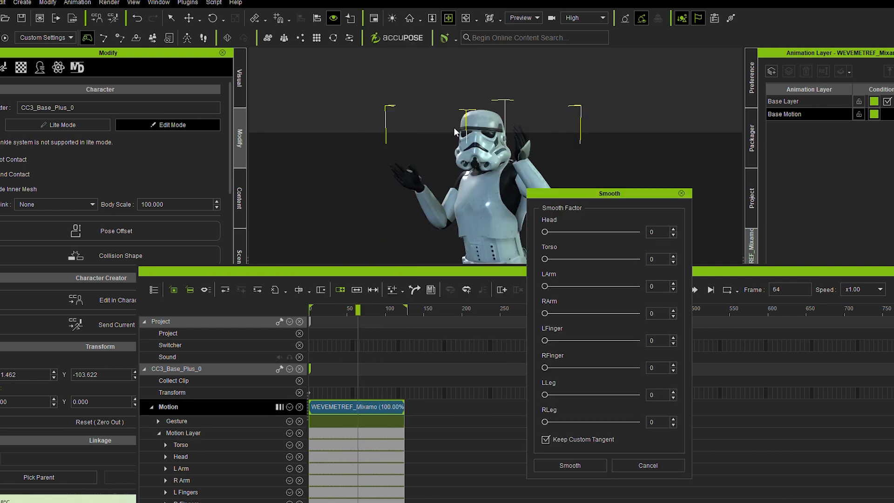
left_click(673, 256)
left_click(673, 256)
left_click(674, 256)
left_click(674, 256)
left_click(673, 256)
left_click(673, 284)
left_click(673, 310)
left_click(674, 310)
left_click(673, 310)
left_click(673, 317)
left_click(673, 338)
left_click(674, 338)
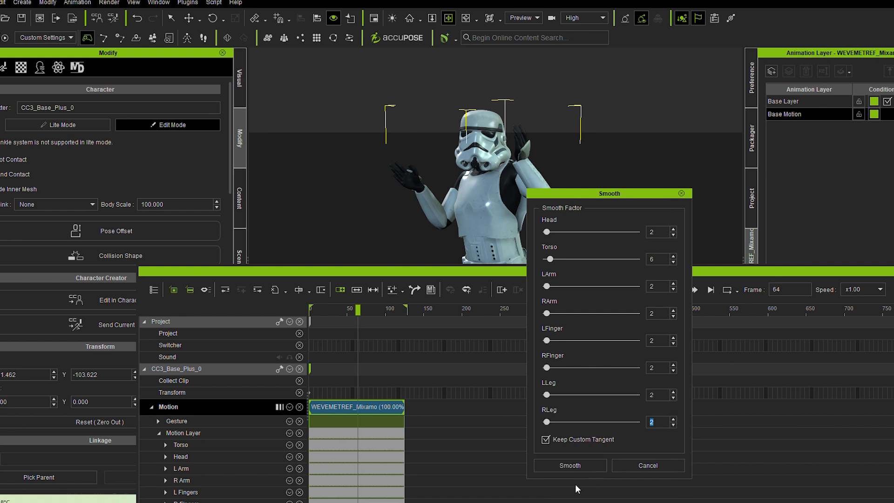
left_click(571, 465)
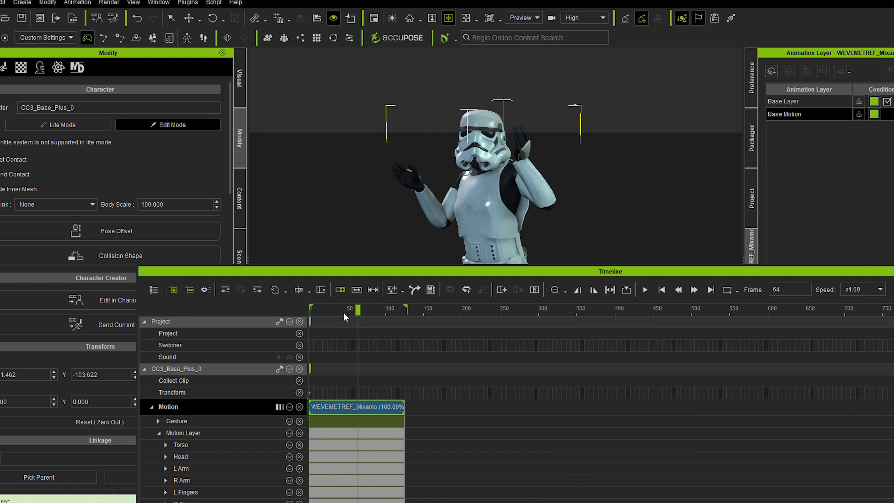
Play the smoothed motion and scrub around frame 110 to check the arm movement near the clip's end
key("space")
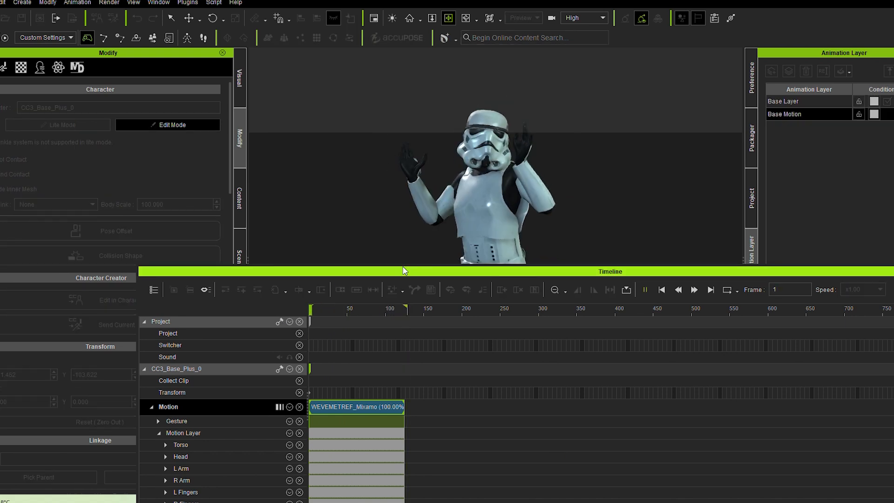
left_click(399, 309)
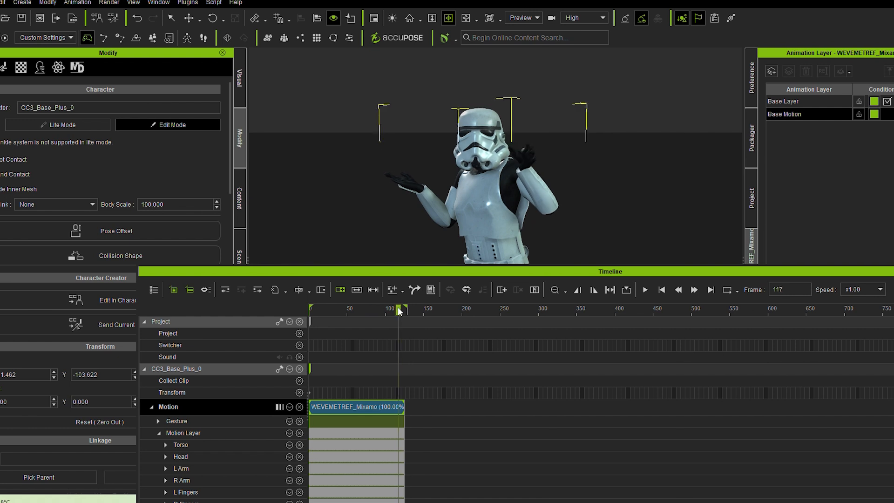
left_click_drag(399, 310, 393, 310)
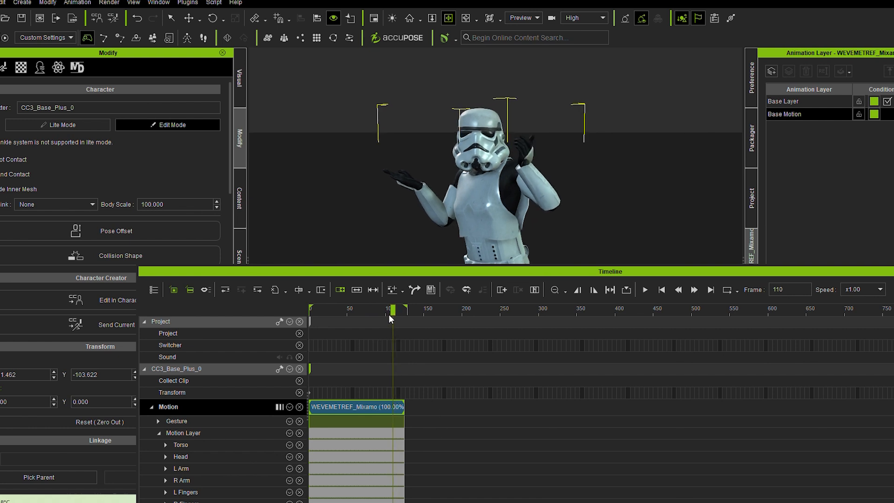
Delete the L Arm keyframes in the Motion Layer from frame 108 to the end of the clip
left_click_drag(390, 315, 368, 460)
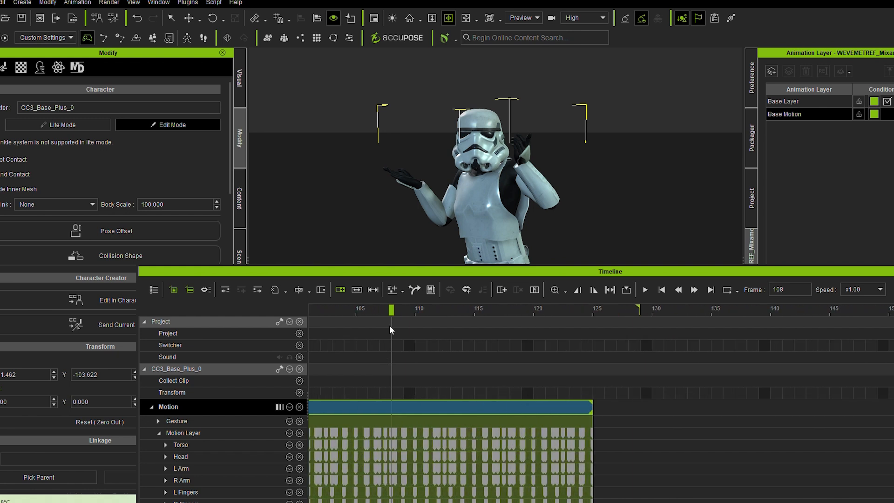
left_click_drag(394, 307, 414, 333)
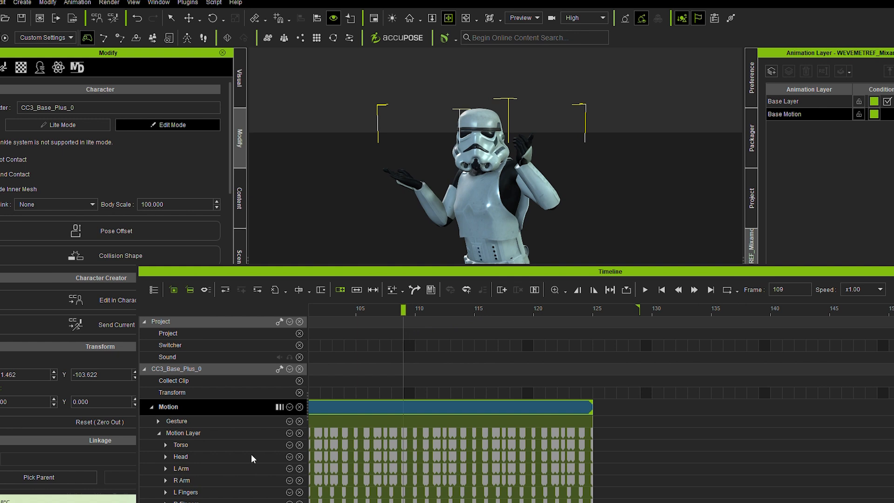
left_click_drag(613, 469, 456, 469)
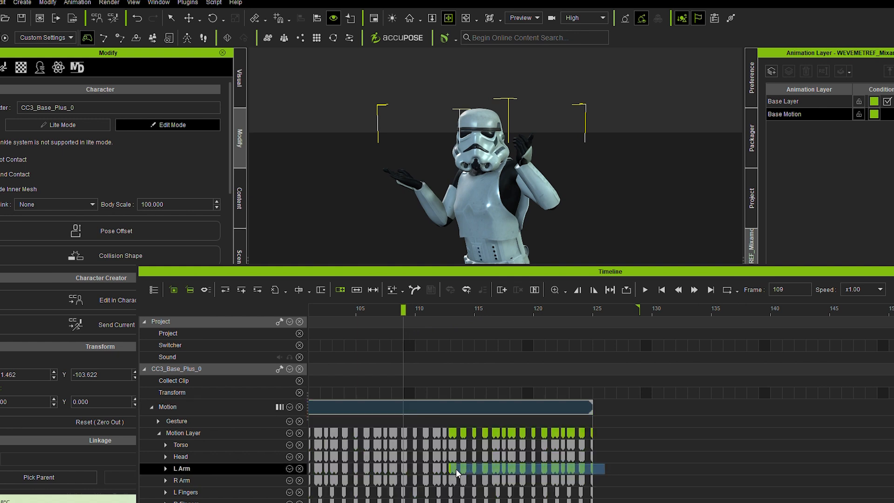
key("Delete")
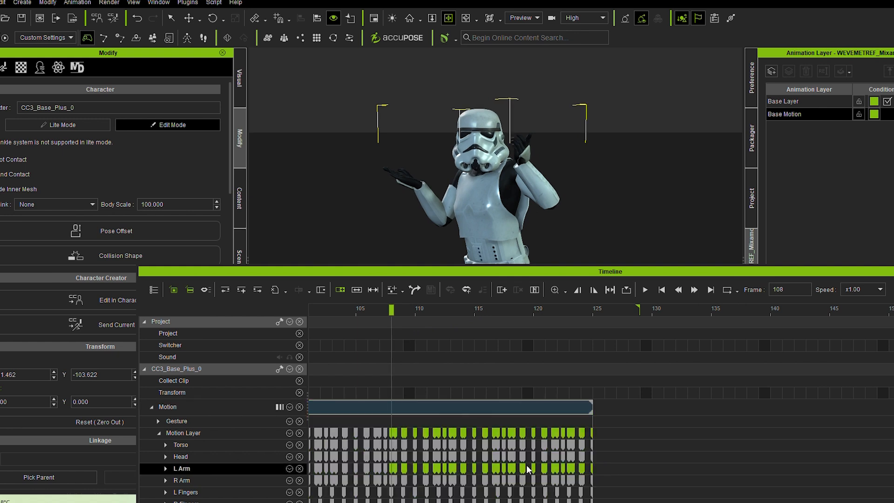
Play the motion and scrub the clip's last frames to check the arm after the keyframe deletion
key("space")
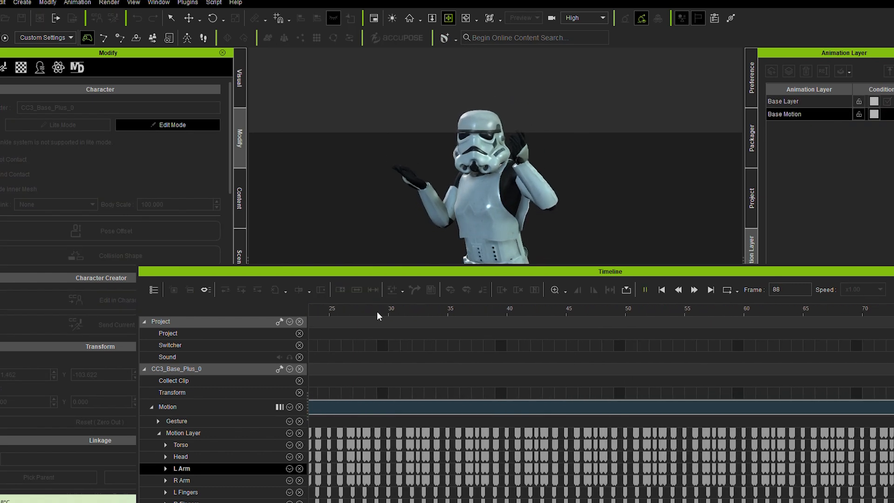
key("space")
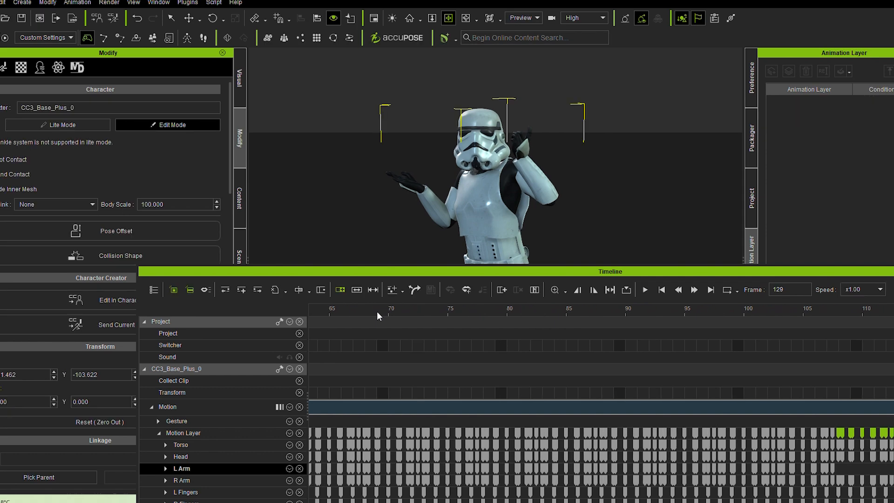
left_click_drag(635, 270, 513, 214)
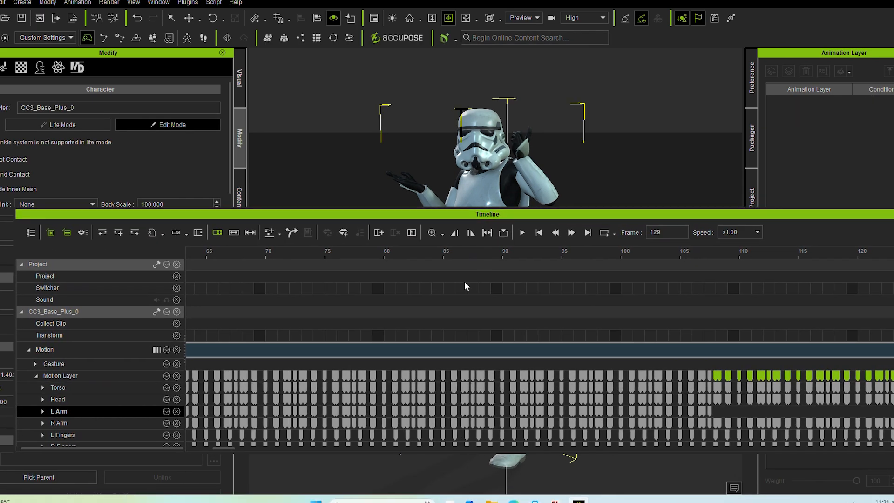
left_click(242, 449)
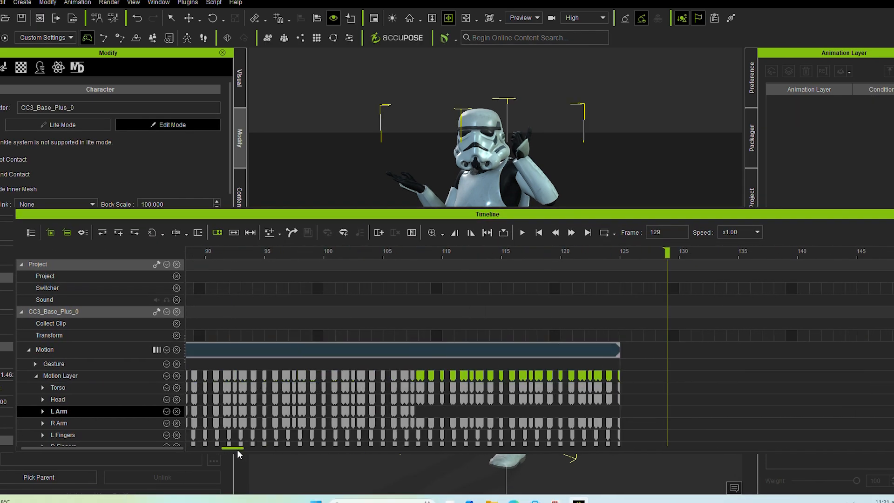
left_click_drag(627, 217, 551, 326)
left_click(574, 312)
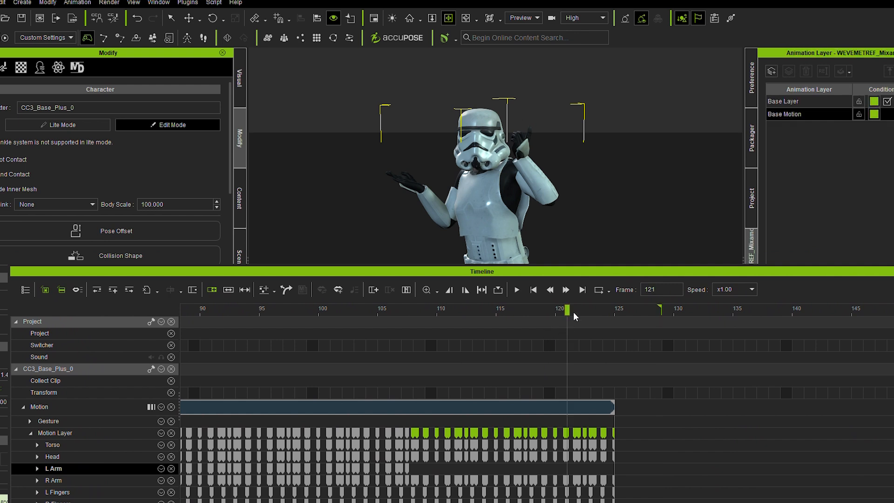
scroll(606, 316, "down", 5, "ctrl")
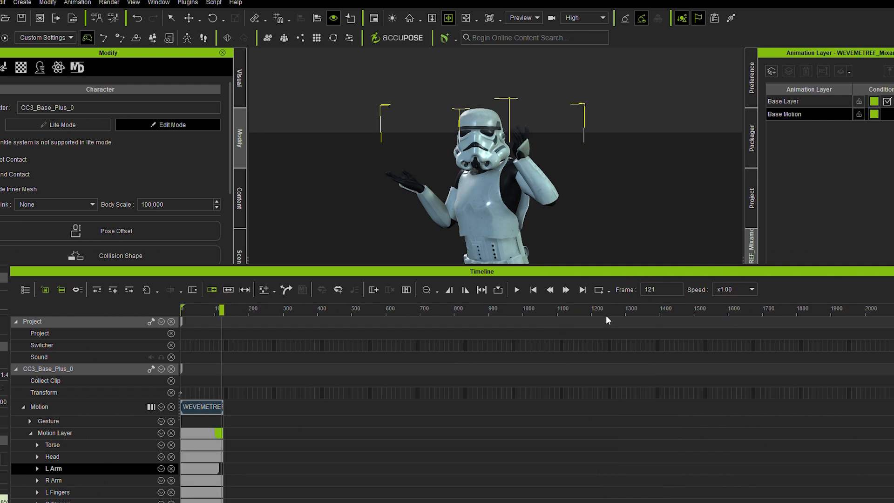
Return to frame 0, add a new animation layer to the clip, and open Edit Motion Layer for the character
left_click_drag(197, 310, 113, 334)
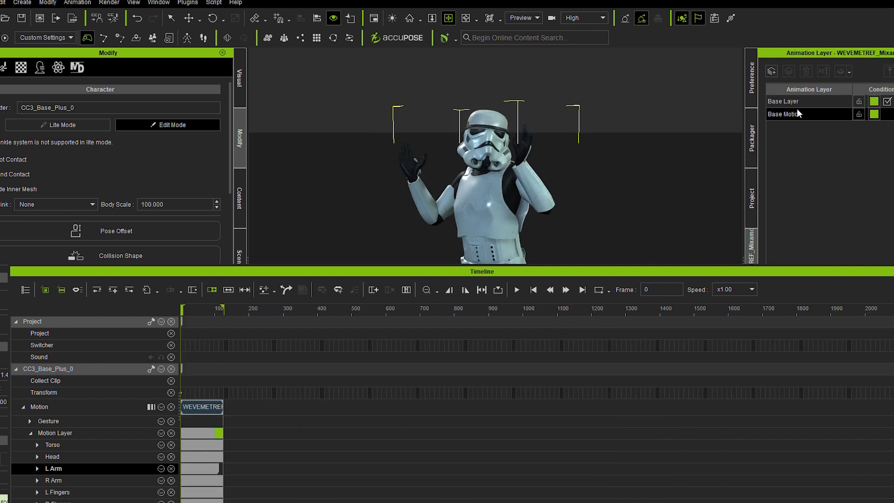
left_click(773, 72)
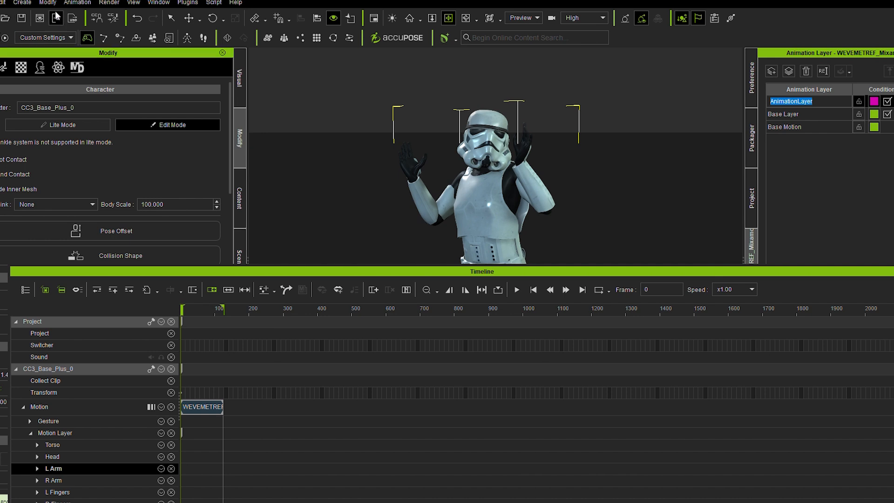
left_click(65, 2)
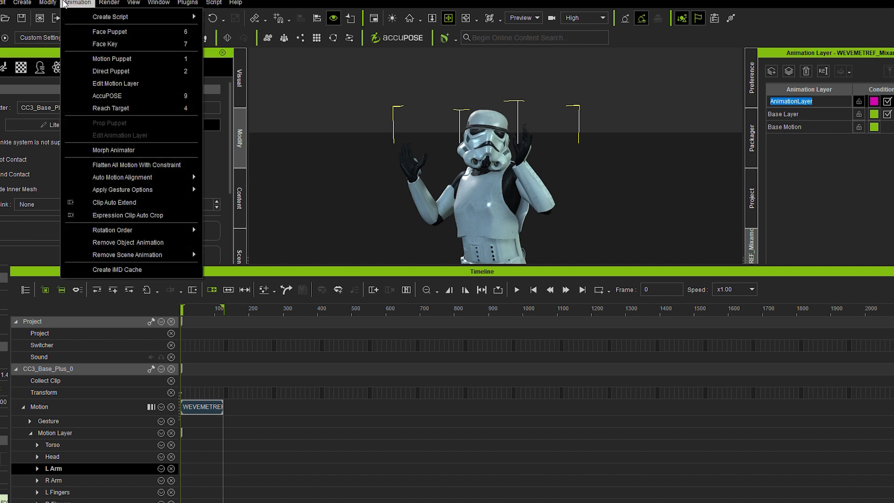
left_click(120, 83)
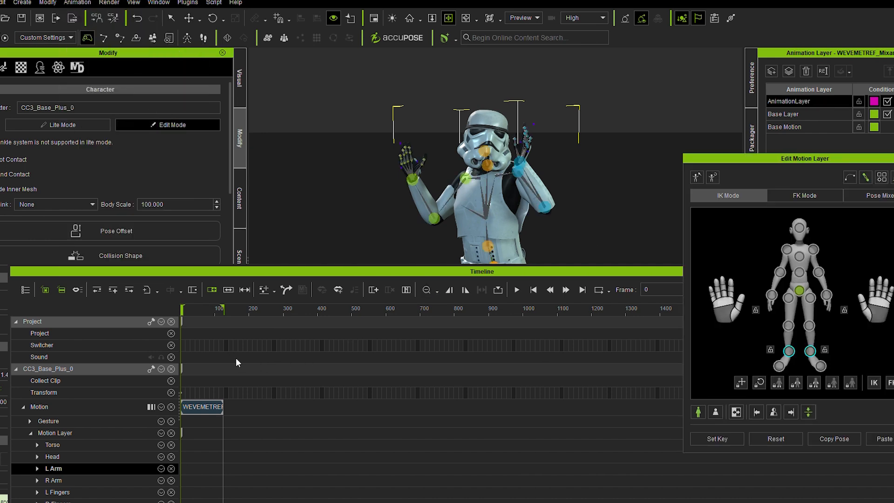
On the new layer, set a left-hand key at frame 105 and rotate the hand at frame 122
left_click(212, 311)
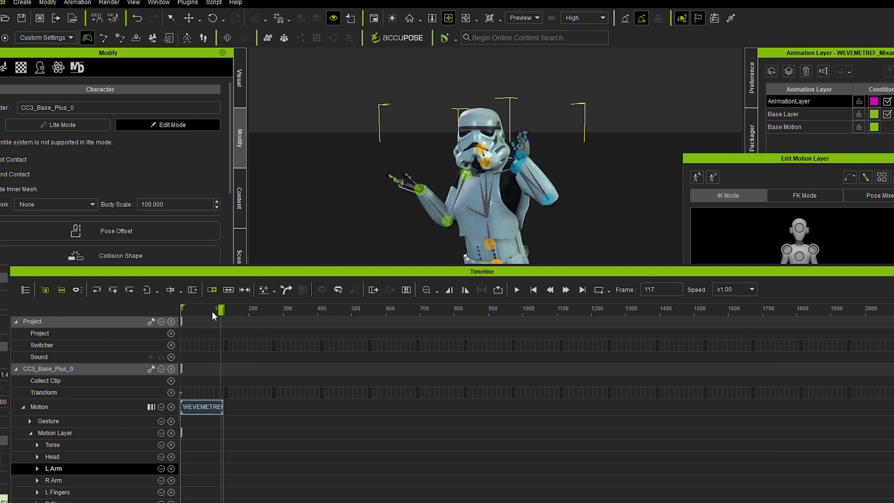
left_click_drag(221, 312, 216, 312)
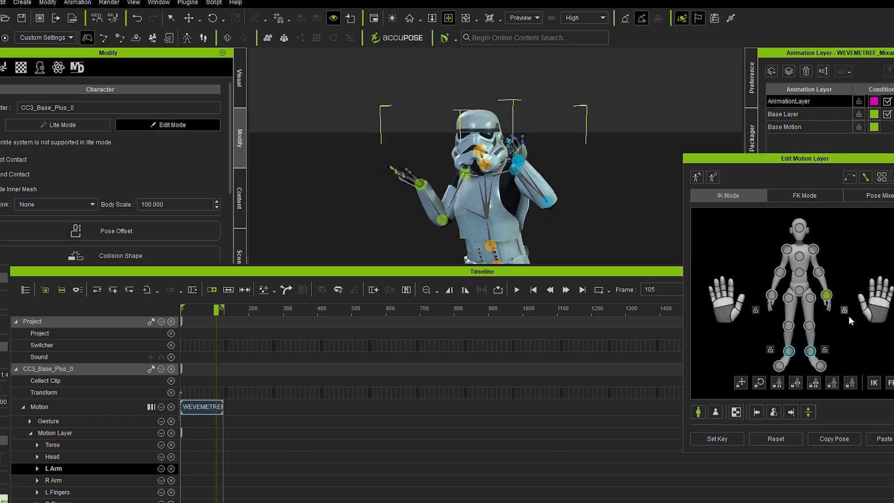
left_click(724, 438)
left_click(216, 312)
scroll(217, 312, "up", 5)
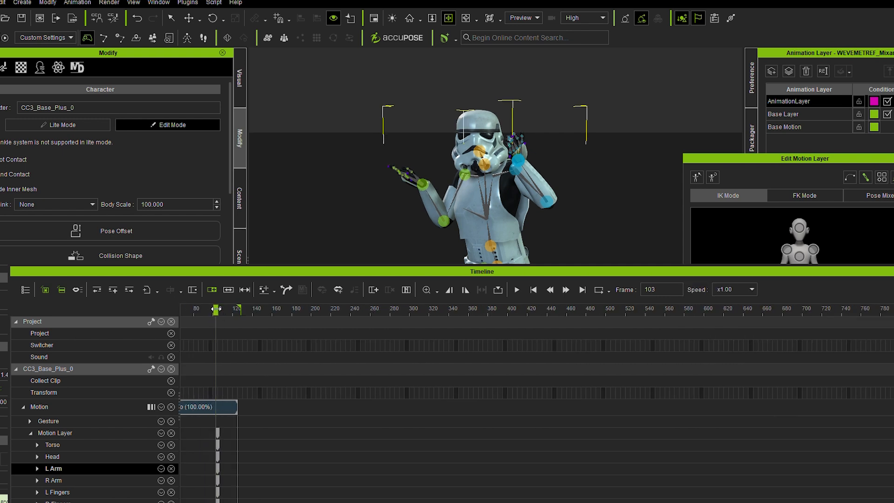
left_click_drag(221, 313, 256, 312)
left_click(691, 213)
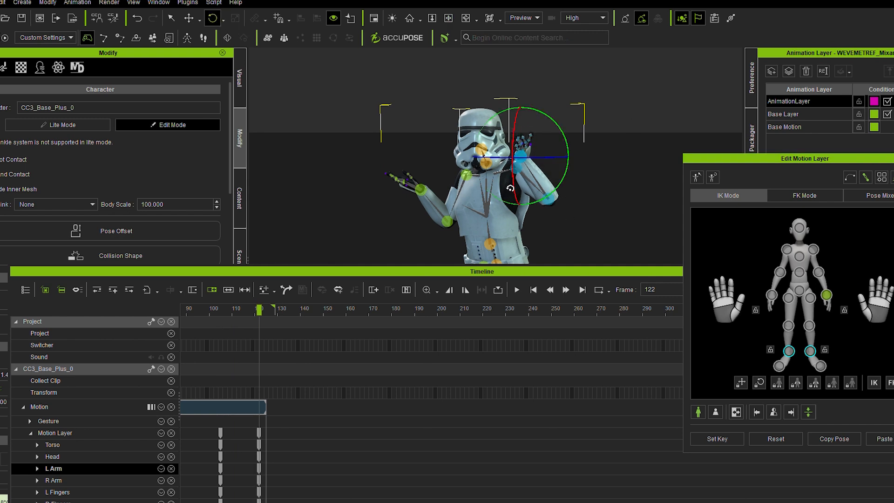
Move the Motion Layer key at frame 122 to frame 115 and add another key at frame 125
left_click(205, 312)
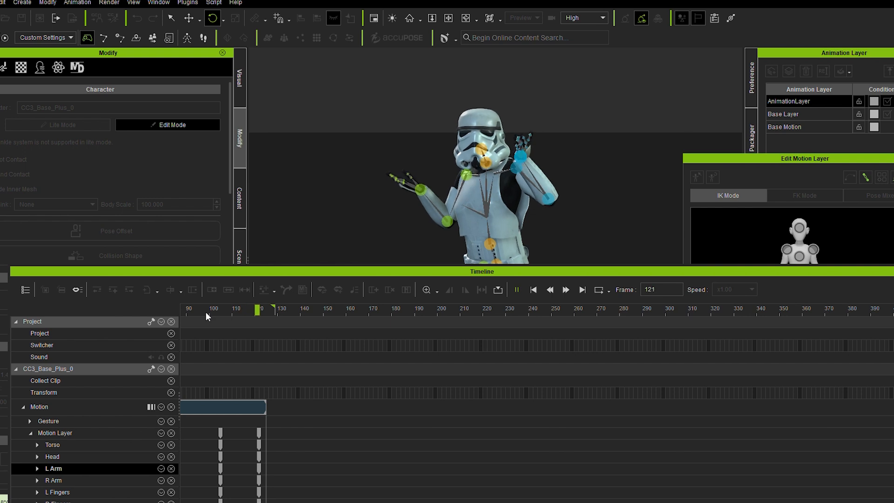
left_click_drag(206, 312, 243, 311)
left_click(256, 432)
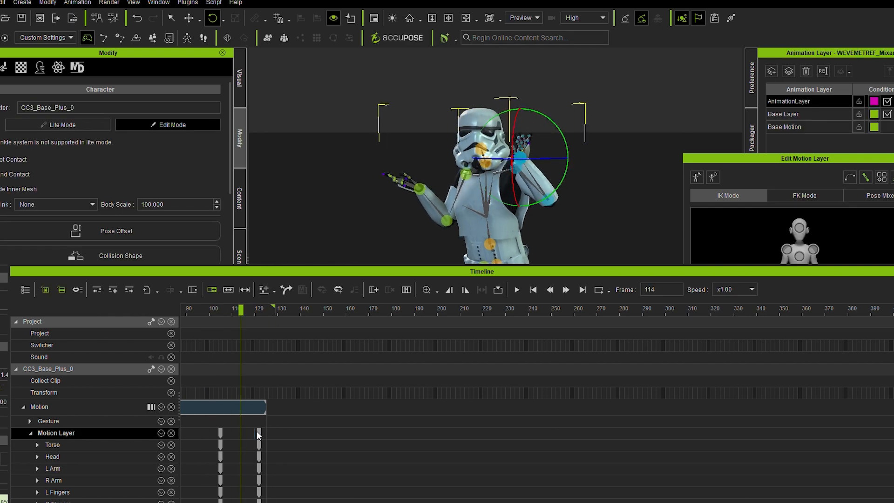
left_click_drag(259, 434, 243, 435)
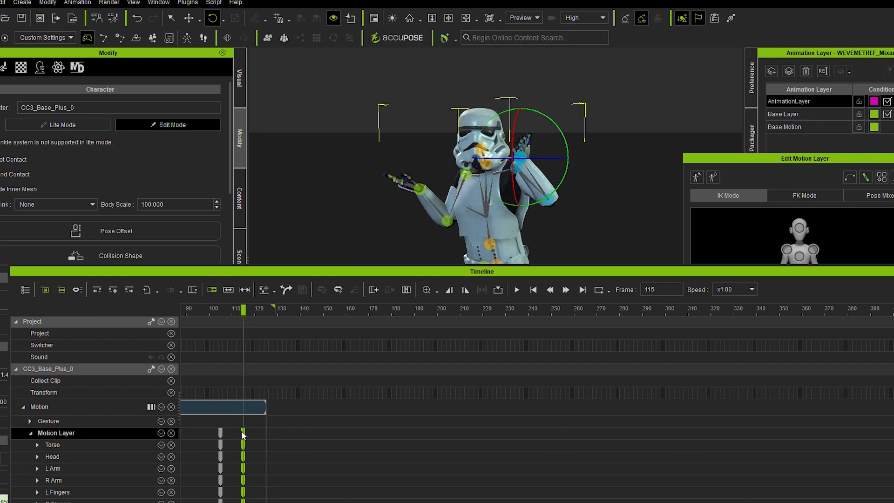
left_click(248, 322)
left_click_drag(250, 311, 267, 311)
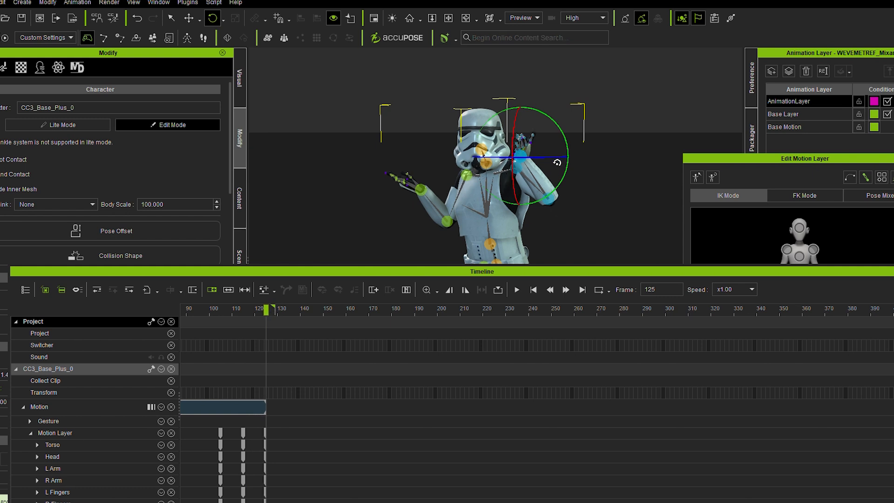
Play the end of the clip to check the edited hand motion, and return to frame 0
left_click(208, 310)
key("space")
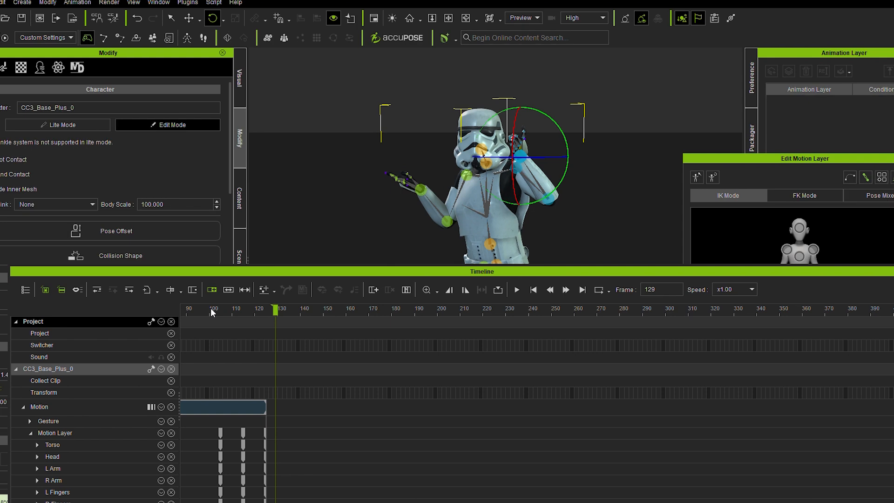
key("space")
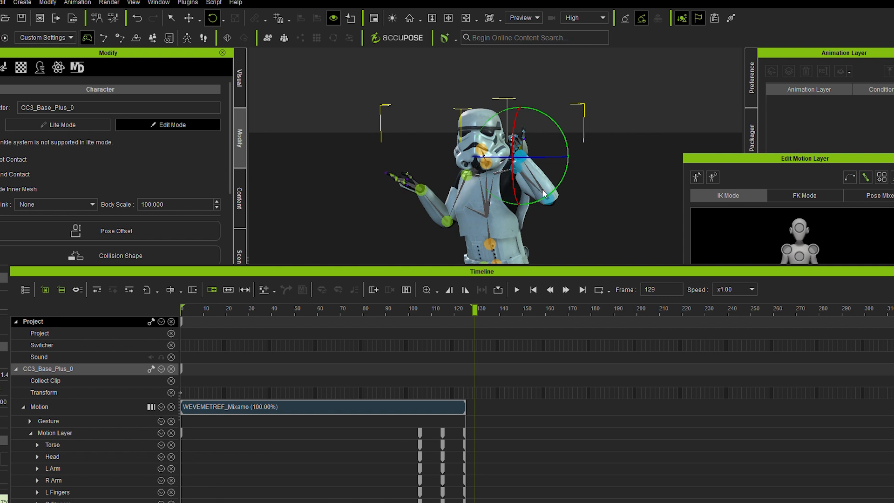
left_click_drag(255, 313, 150, 312)
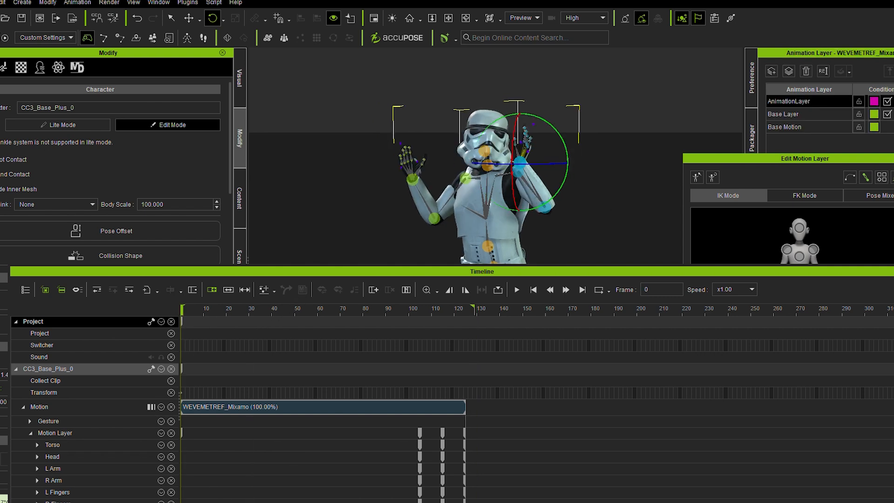
Close Edit Motion Layer, enlarge the visible viewport, and play the stormtrooper's full-body motion from the start
left_click(893, 158)
scroll(465, 188, "down", 3)
middle_click_drag(465, 188, 458, 150)
scroll(458, 150, "down", 3)
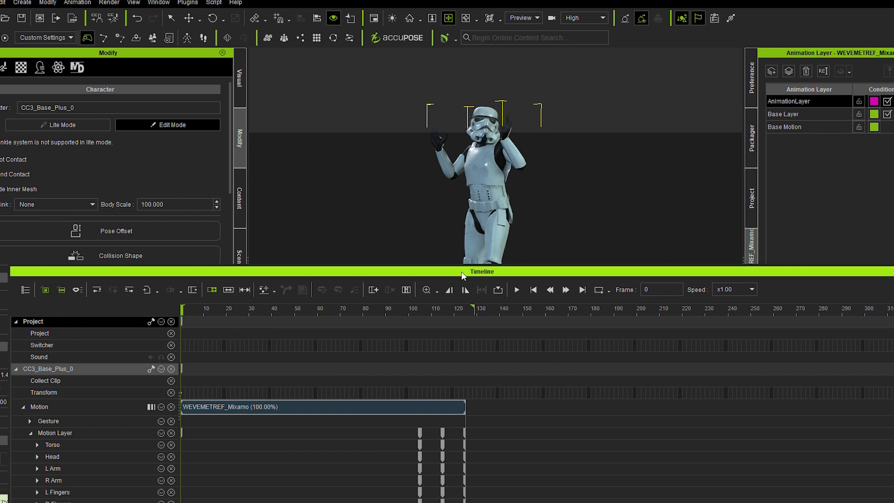
left_click_drag(463, 275, 473, 344)
key("space")
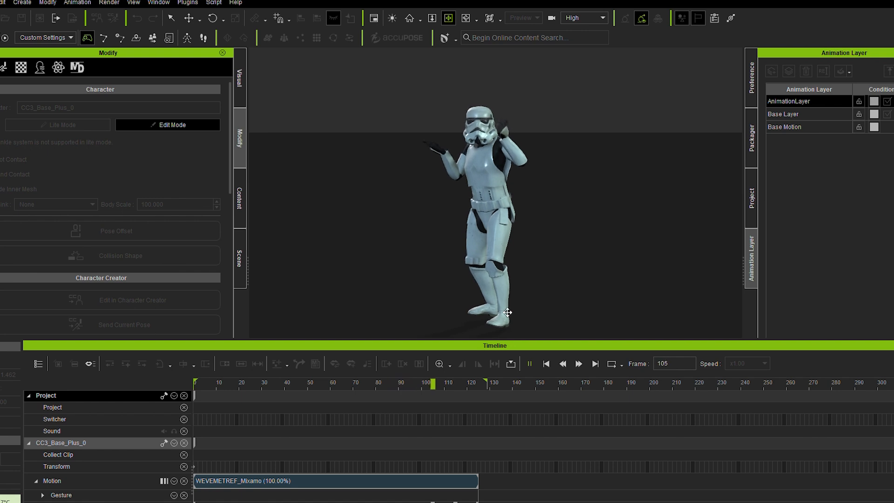
key("space")
key("Home")
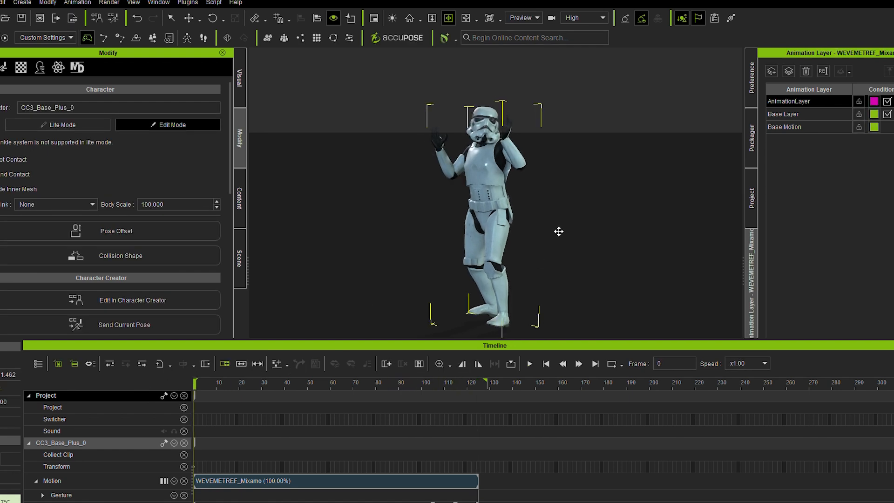
Replay the motion framed on the stormtrooper's upper body and return to frame 0
scroll(545, 219, "up", 5)
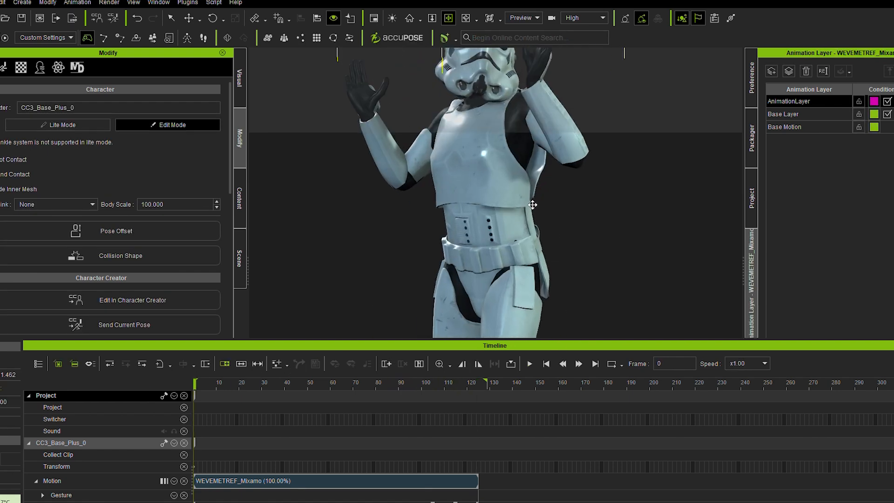
scroll(532, 209, "down", 5)
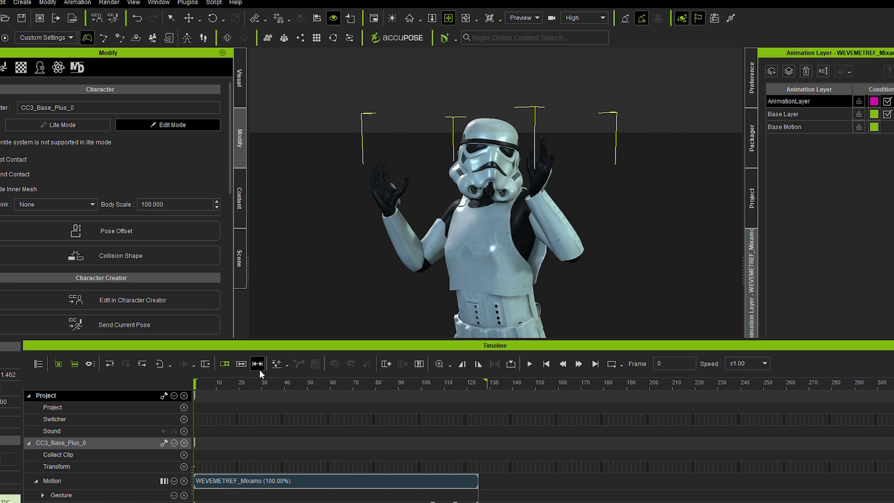
key("space")
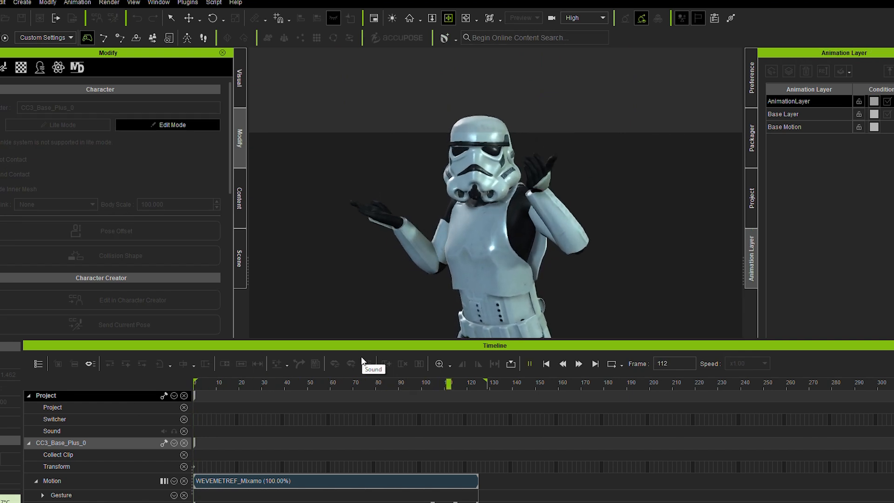
left_click_drag(234, 378, 144, 392)
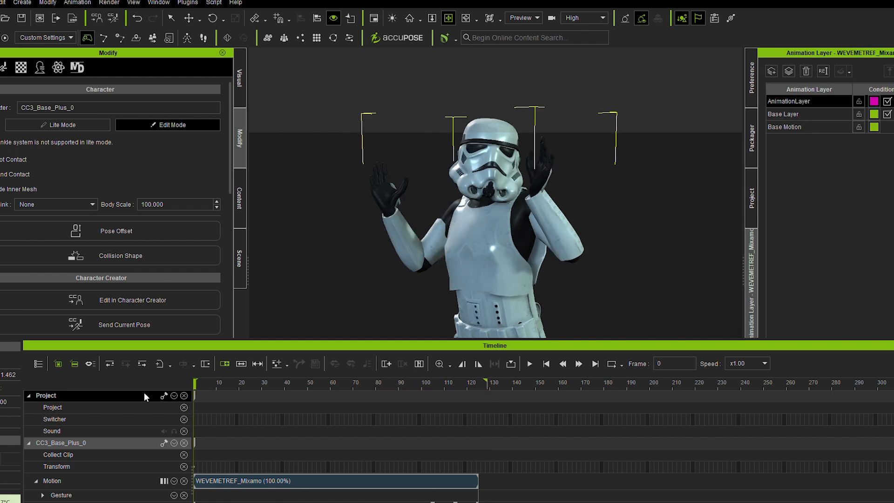